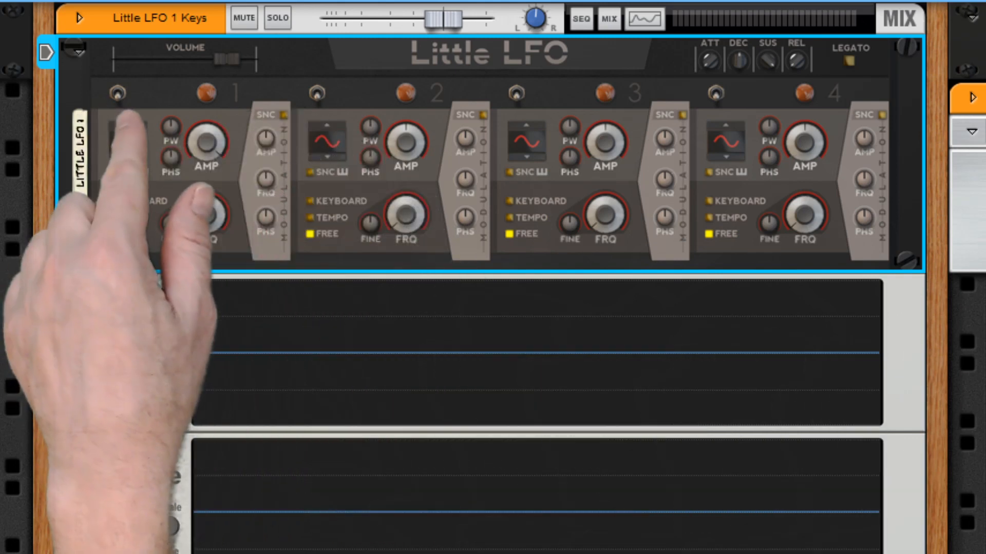
# Switch on LFO 1 and sweep its pulse width, trying 10%, 50%, 61% and 57%, while watching the trace on Skope 1.
pyautogui.click(118, 92)
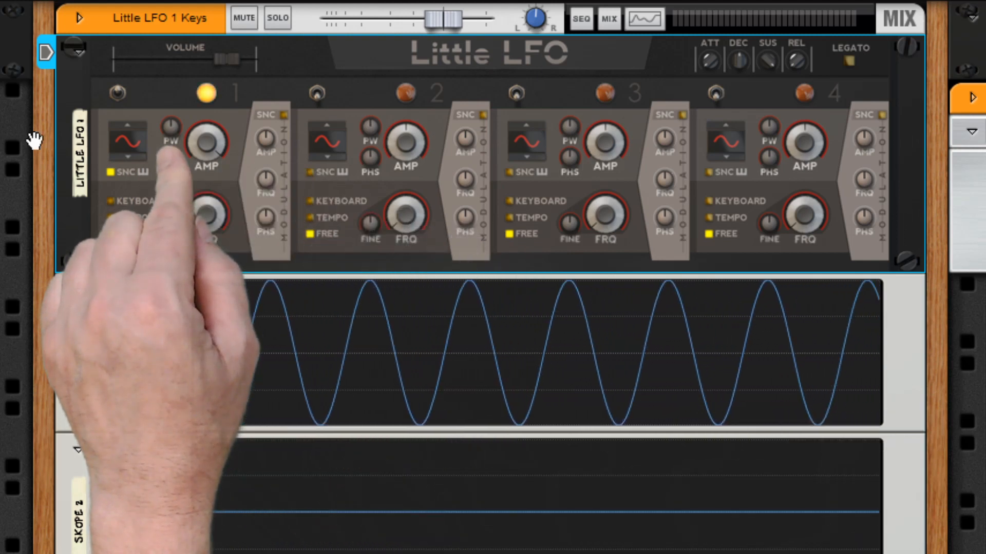
pyautogui.moveTo(172, 137); pyautogui.dragTo(178, 213)
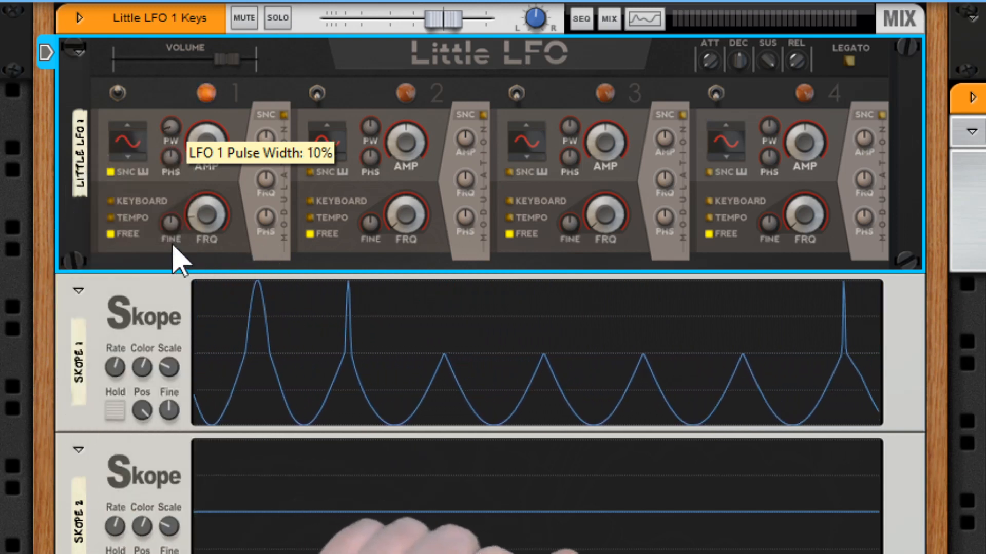
pyautogui.moveTo(169, 247); pyautogui.dragTo(170, 229)
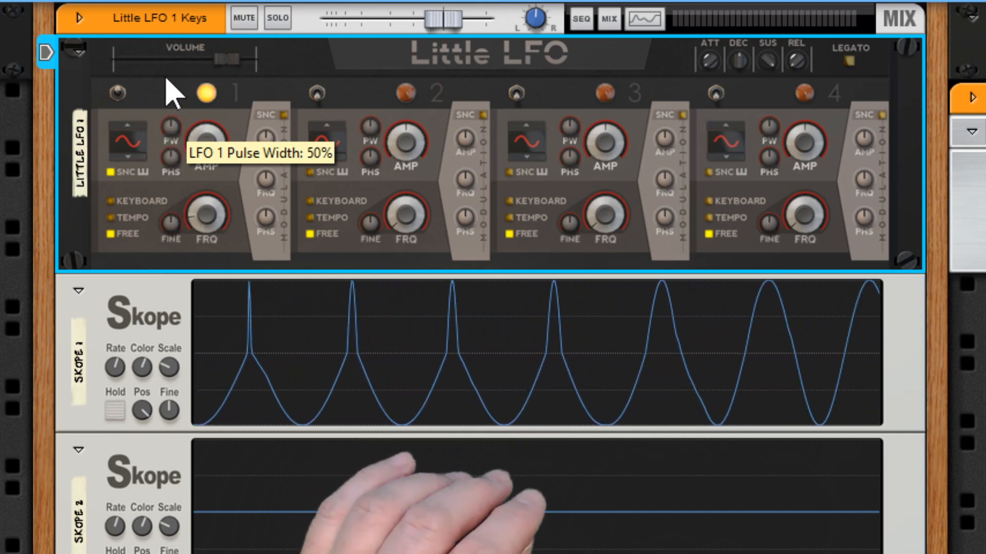
pyautogui.moveTo(170, 110); pyautogui.dragTo(171, 97)
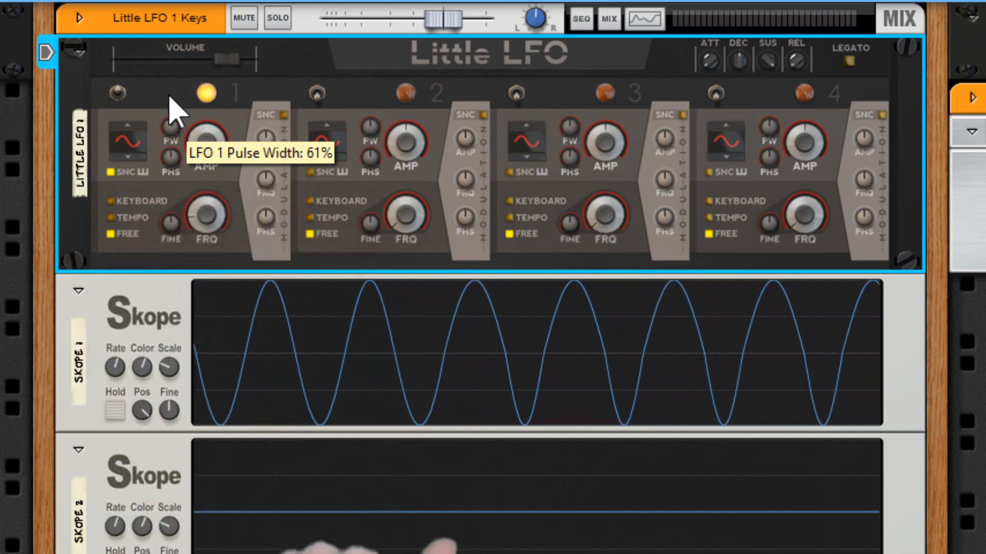
pyautogui.moveTo(171, 134); pyautogui.dragTo(173, 127)
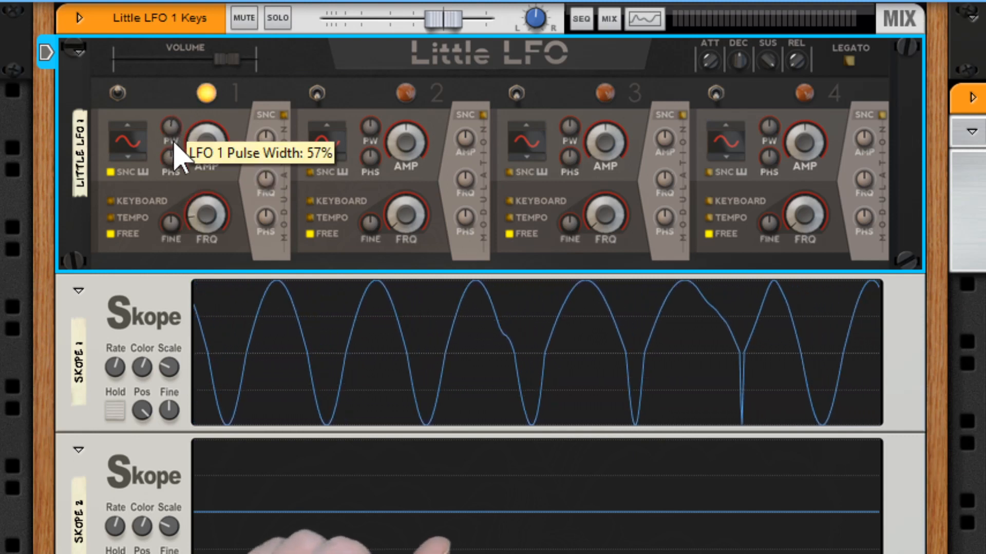
pyautogui.moveTo(173, 148); pyautogui.dragTo(173, 148)
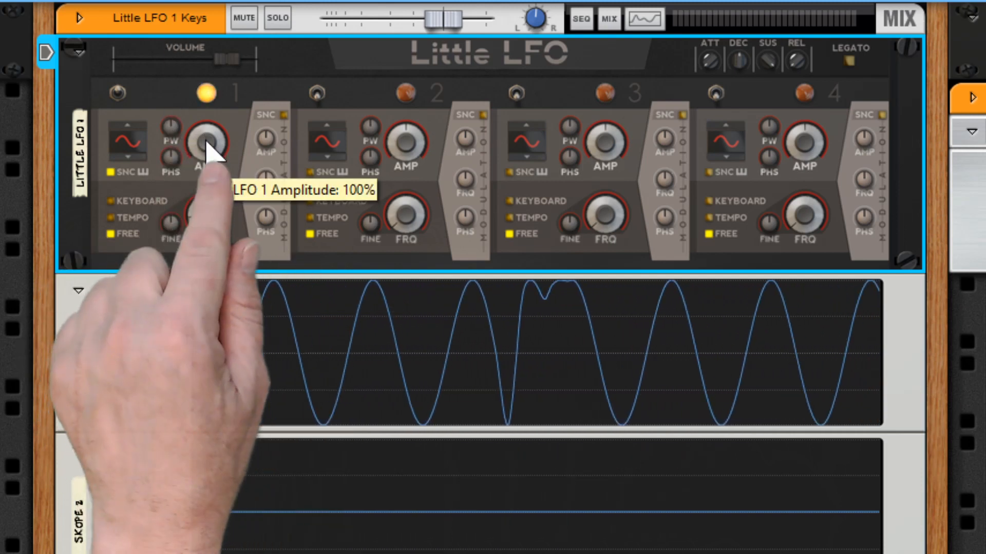
# Vary LFO 1's amplitude and frequency to test their effect on the Skope 1 waveform.
pyautogui.moveTo(213, 353); pyautogui.dragTo(213, 351)
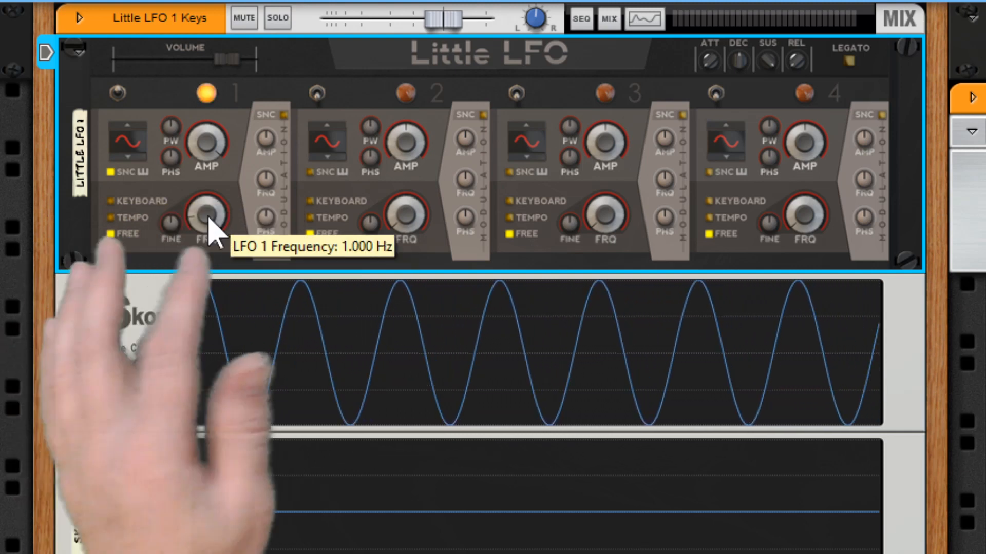
pyautogui.moveTo(218, 255)
pyautogui.mouseDown()
pyautogui.moveTo(220, 264)
pyautogui.moveTo(215, 251)
pyautogui.mouseUp()
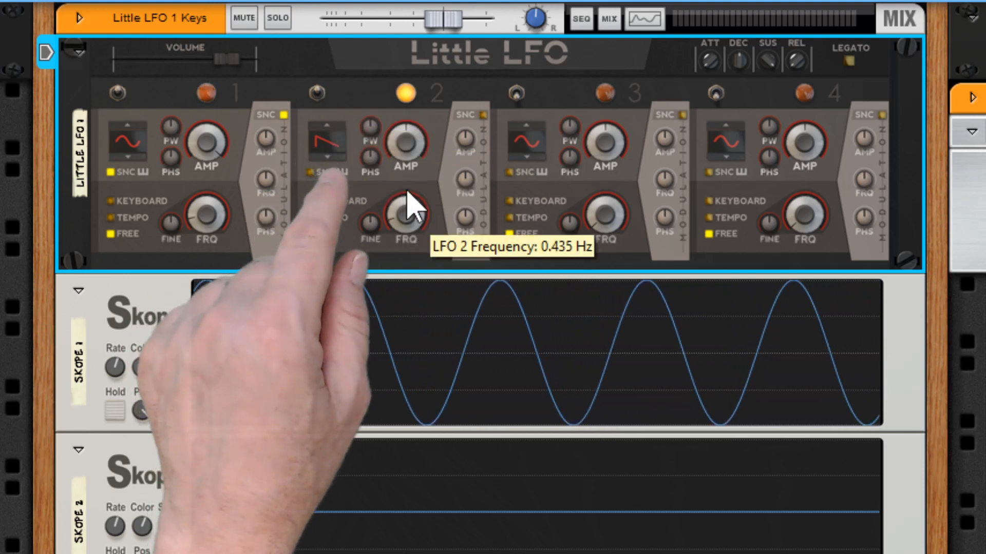
# Vary LFO 2's frequency, including 0.675 Hz, to test how it syncs LFO 1.
pyautogui.moveTo(407, 191); pyautogui.dragTo(407, 179)
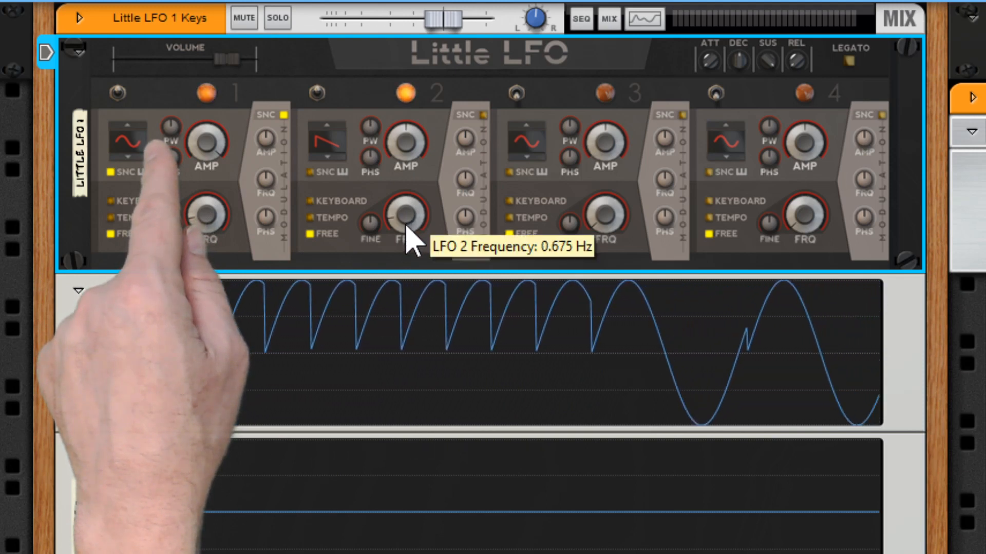
pyautogui.scroll(1, 411, 239)
pyautogui.scroll(1, 411, 239)
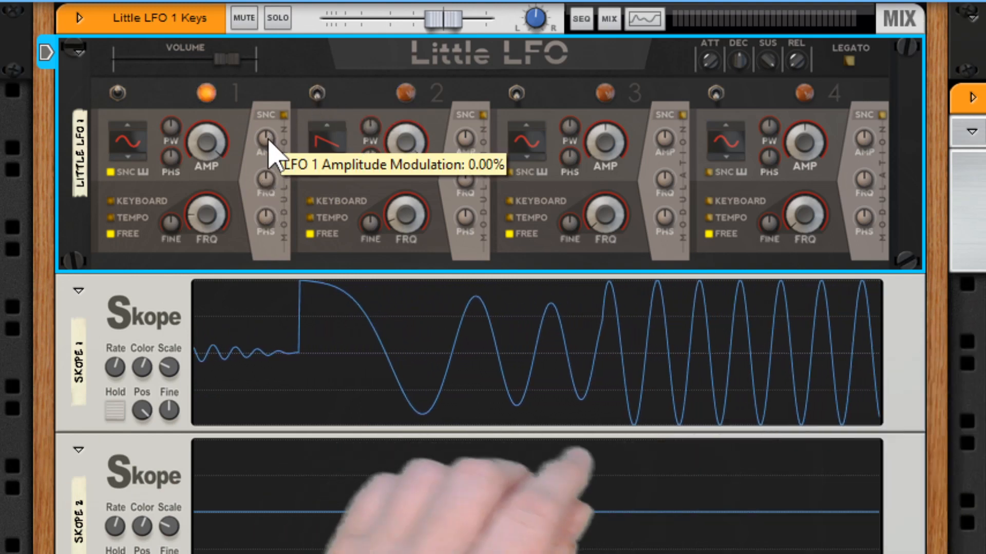
# Repatch Skope 1 to LFO 1's bipolar envelope CV output, and briefly hold the Skope 1 trace before releasing it.
pyautogui.press('Tab')
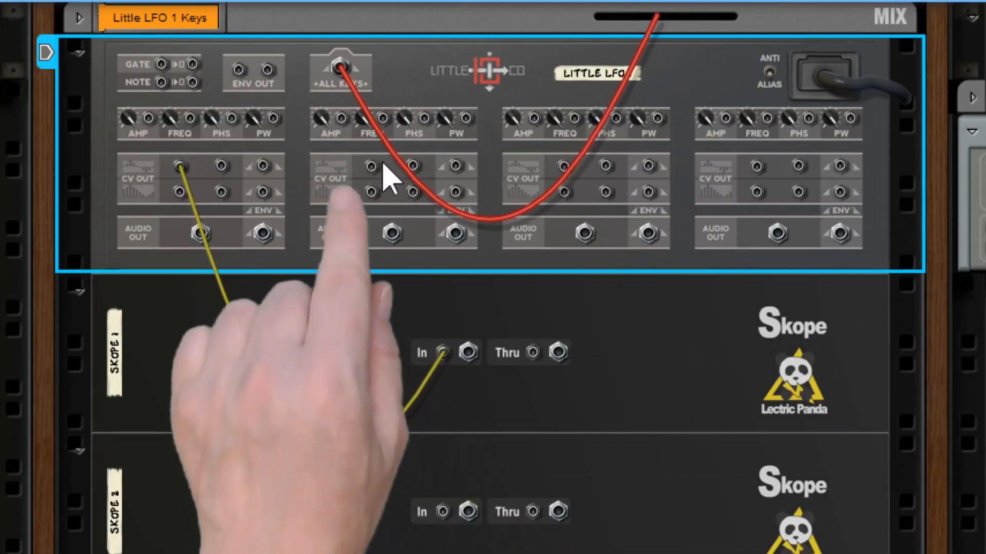
pyautogui.moveTo(371, 166); pyautogui.dragTo(301, 170)
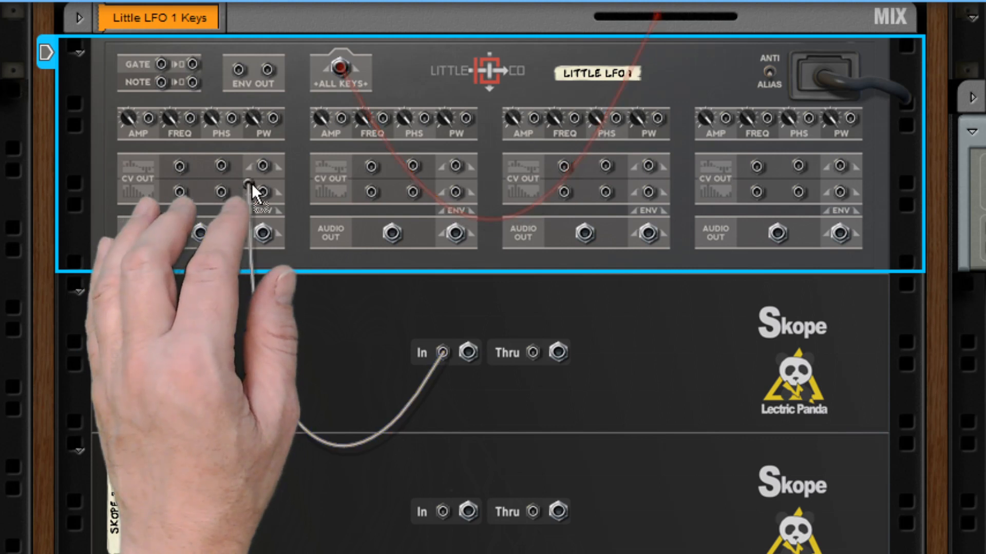
pyautogui.moveTo(266, 165); pyautogui.dragTo(264, 166)
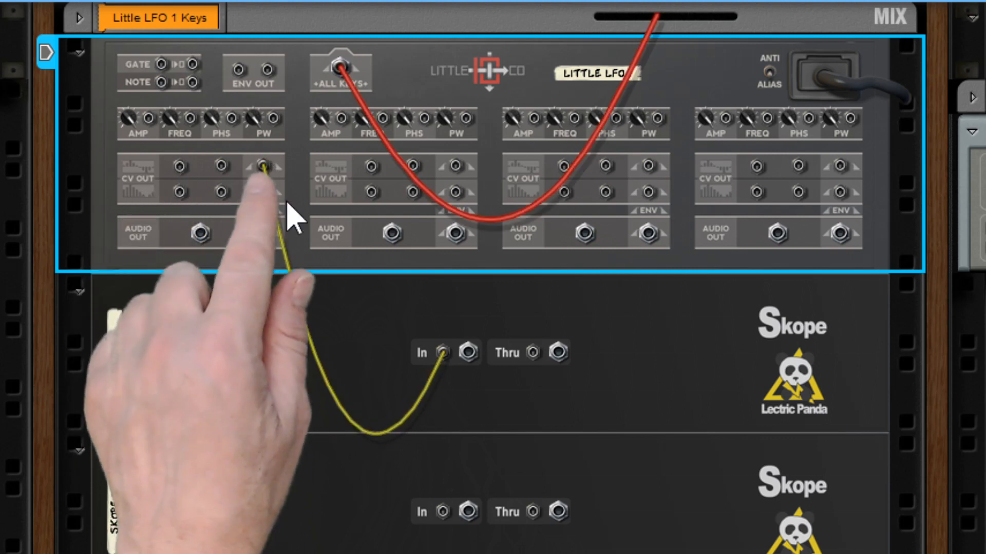
pyautogui.press('Tab')
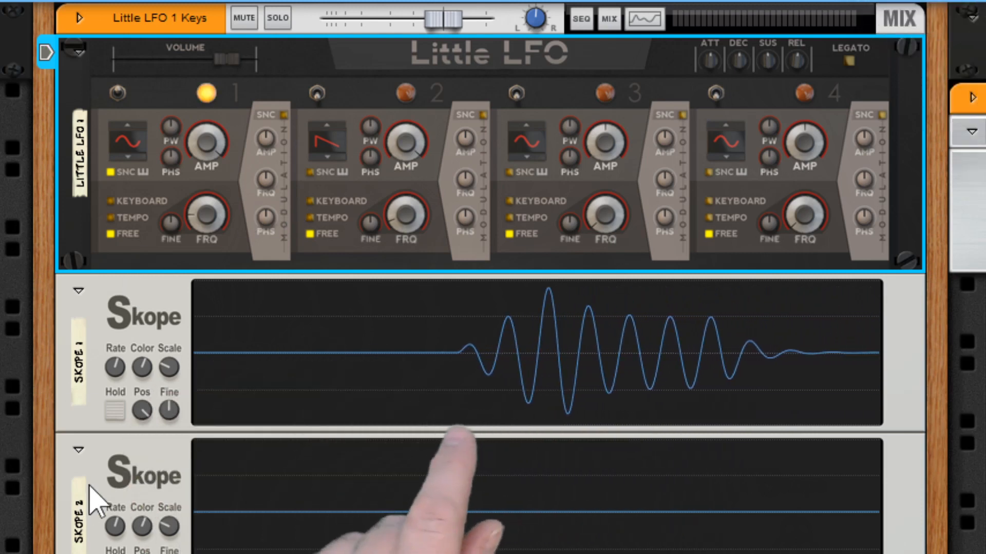
pyautogui.click(114, 414)
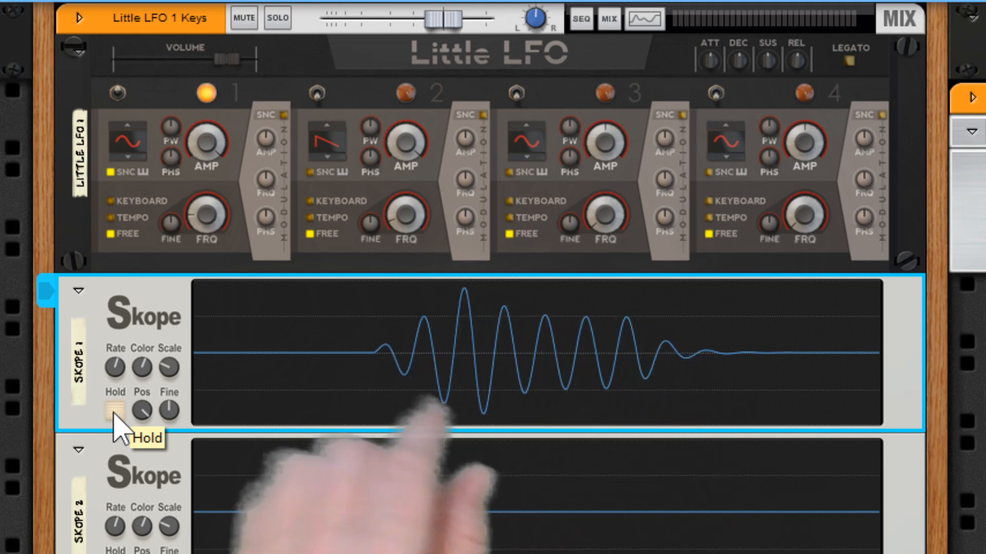
pyautogui.click(114, 414)
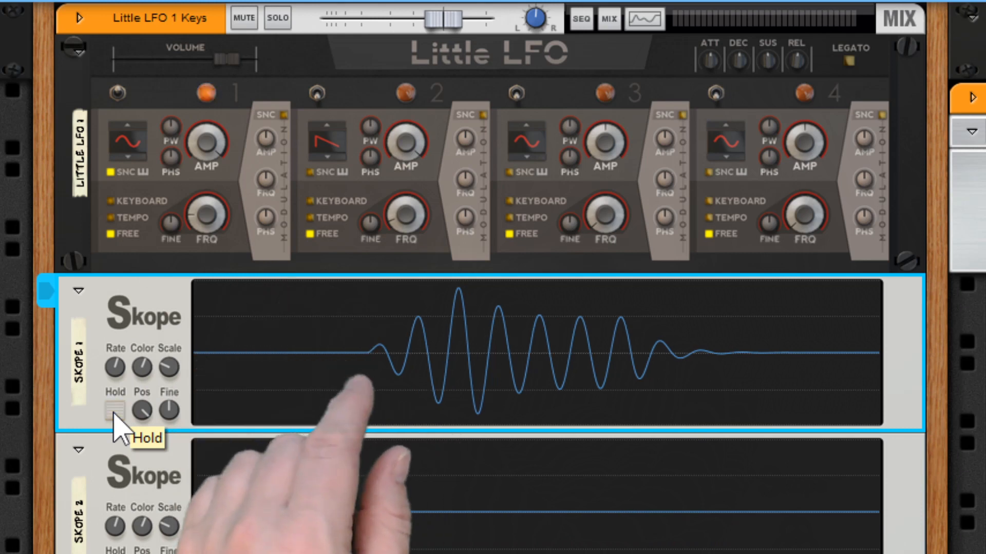
# Repatch Skope 1 to LFO 1's first unipolar CV output without the envelope and check the trace.
pyautogui.press('Tab')
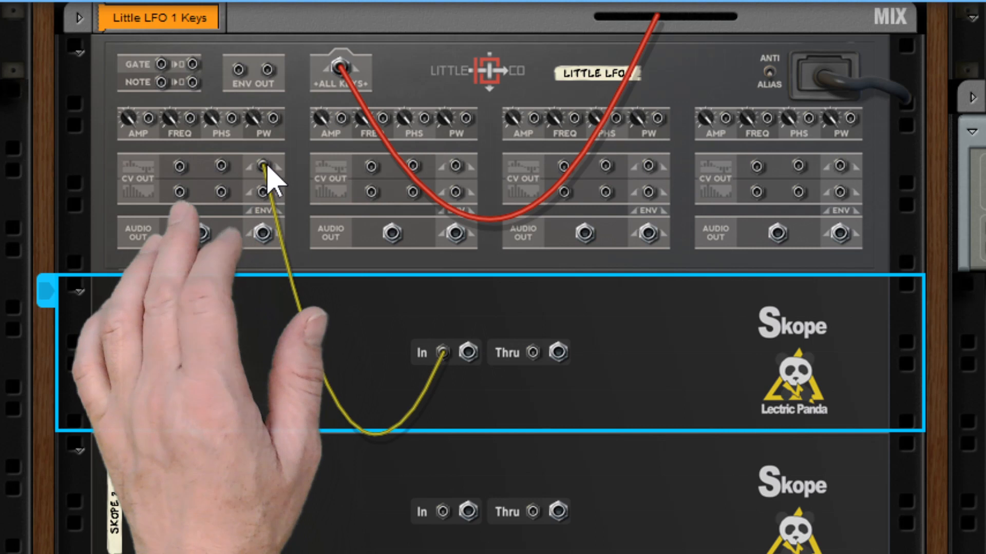
pyautogui.moveTo(267, 166); pyautogui.dragTo(260, 174)
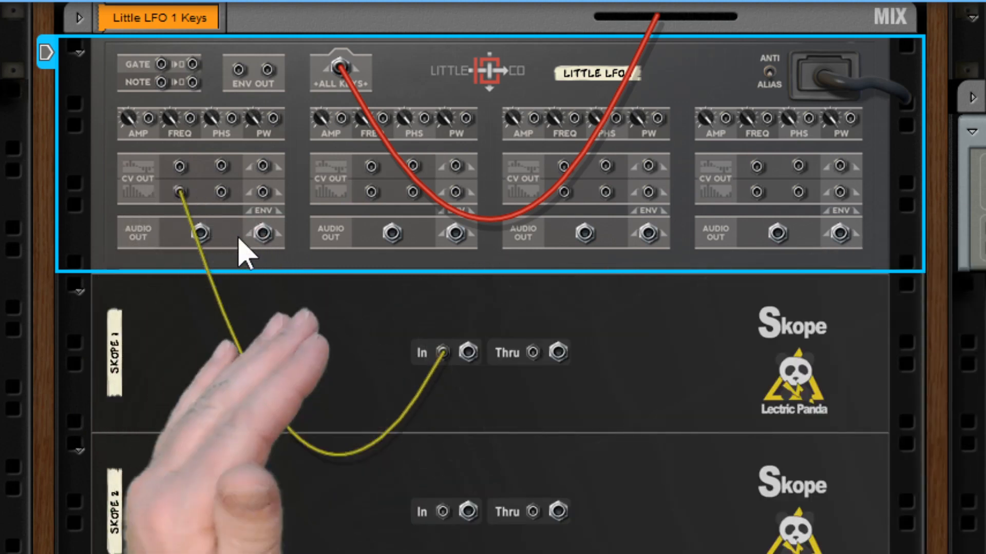
pyautogui.press('Tab')
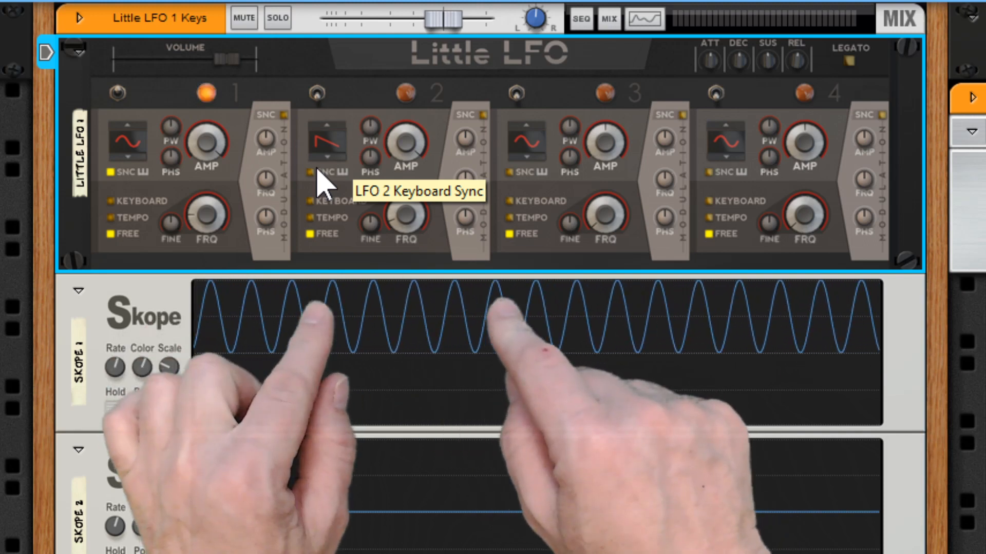
# Repatch Skope 1 to LFO 1's unipolar envelope CV output and check the trace.
pyautogui.press('Tab')
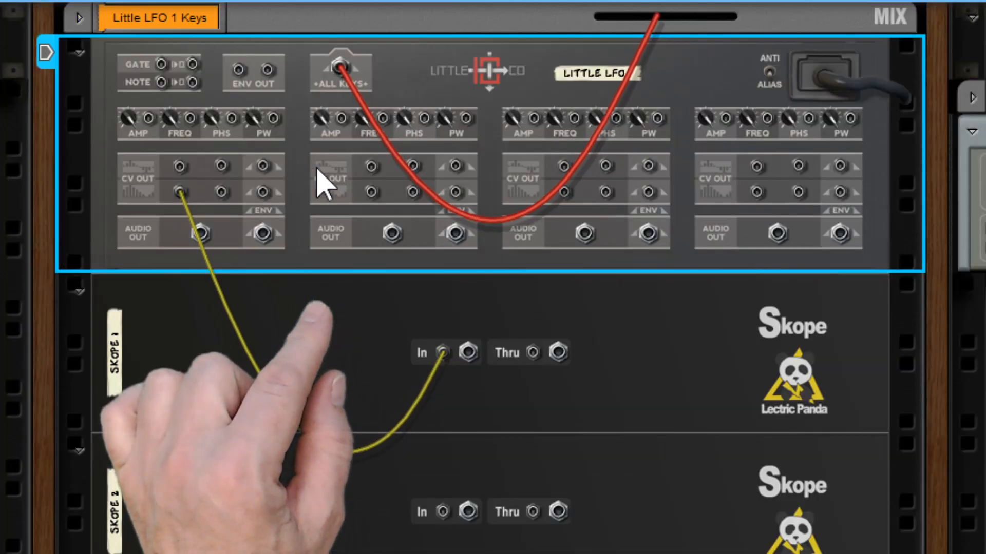
pyautogui.moveTo(253, 193); pyautogui.dragTo(266, 192)
pyautogui.press('Tab')
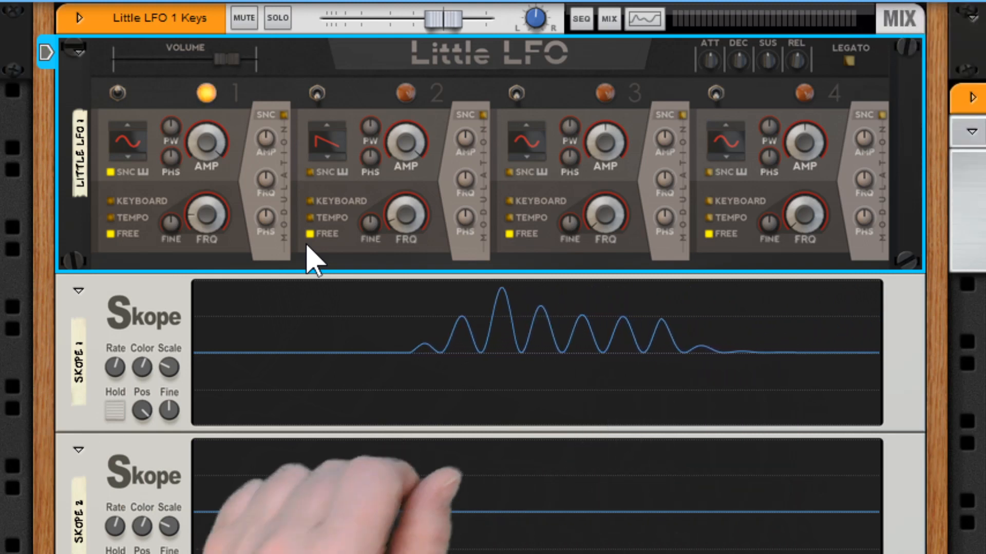
# Examine the audio outputs and modulation inputs on Little LFO's rear against its front controls.
pyautogui.press('Tab')
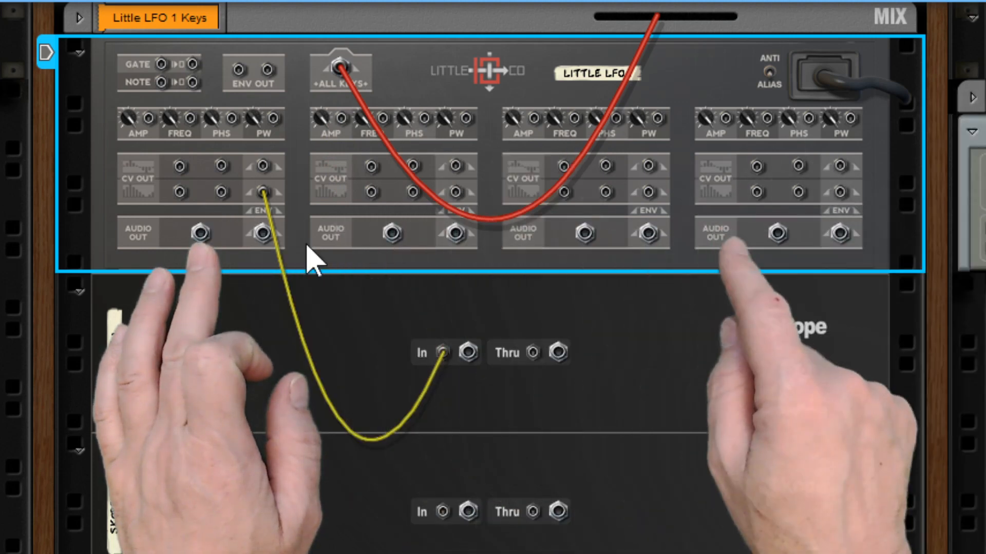
pyautogui.press('Tab')
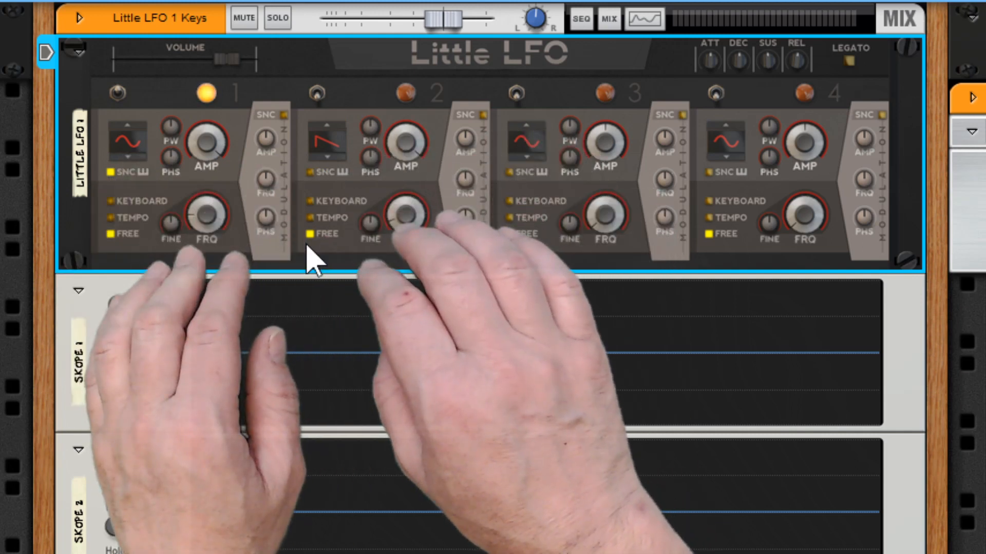
pyautogui.press('Tab')
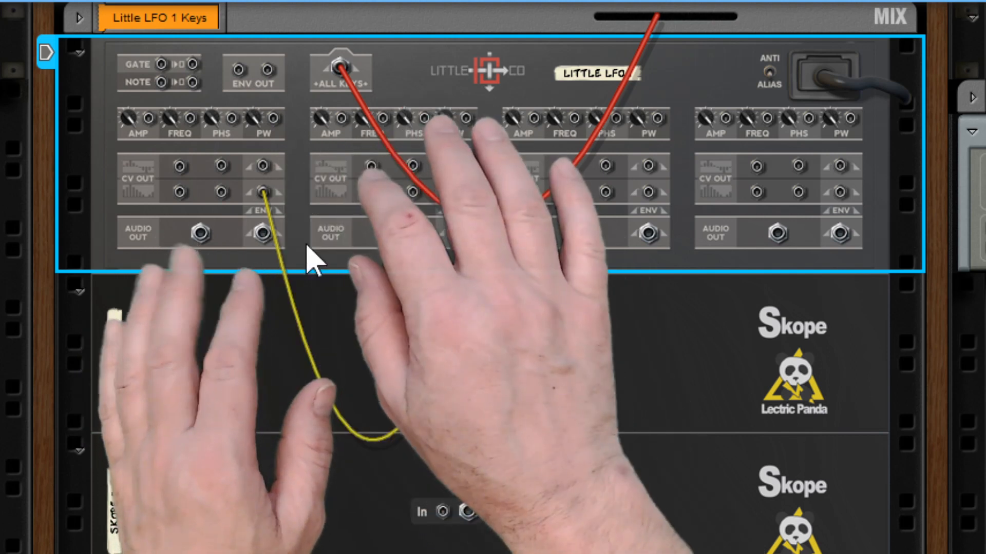
pyautogui.press('Tab')
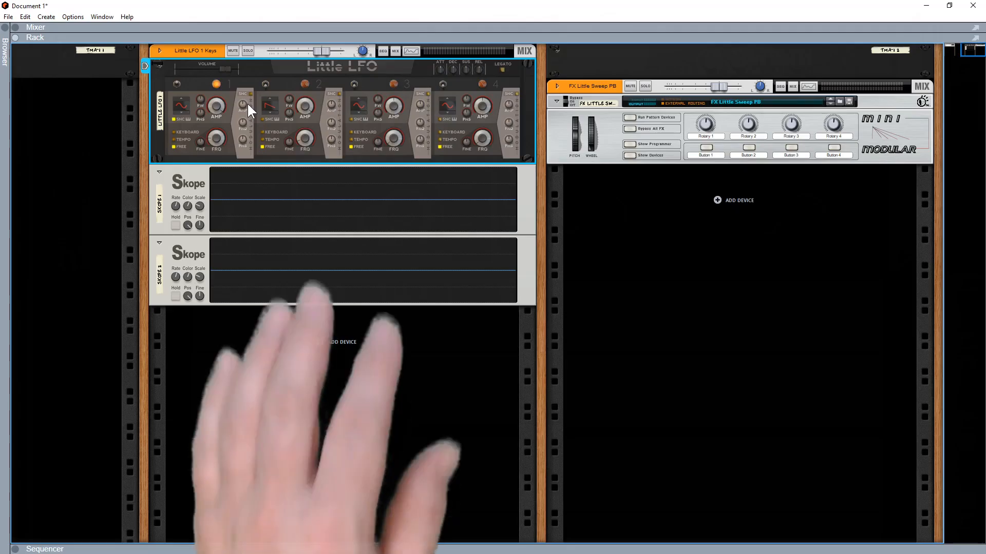
# Show the devices inside FX Little Sweep PB, sweep the CV1 knob of CVBX4 1 up and back down, and hide them again.
pyautogui.click(630, 155)
pyautogui.scroll(-2, 631, 162)
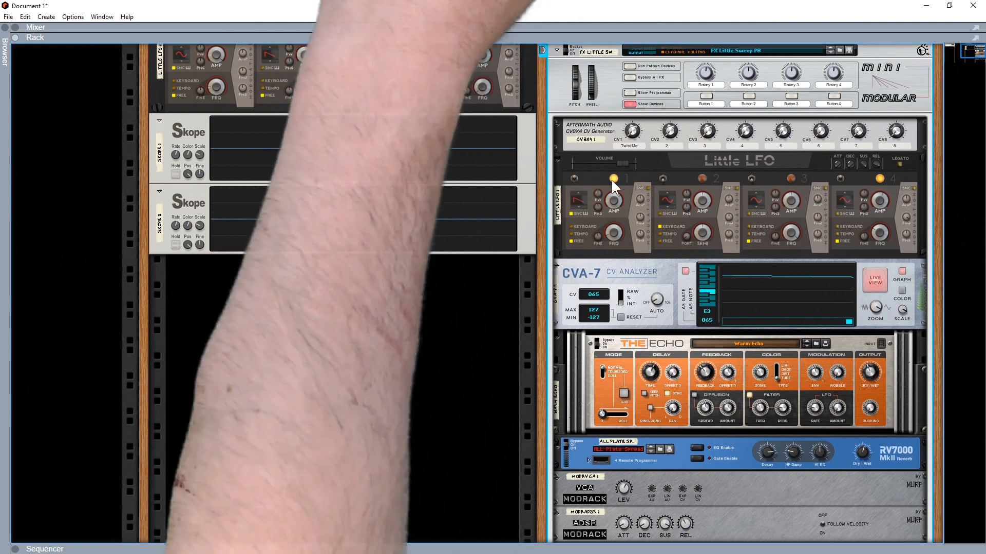
pyautogui.moveTo(634, 132); pyautogui.dragTo(623, 65)
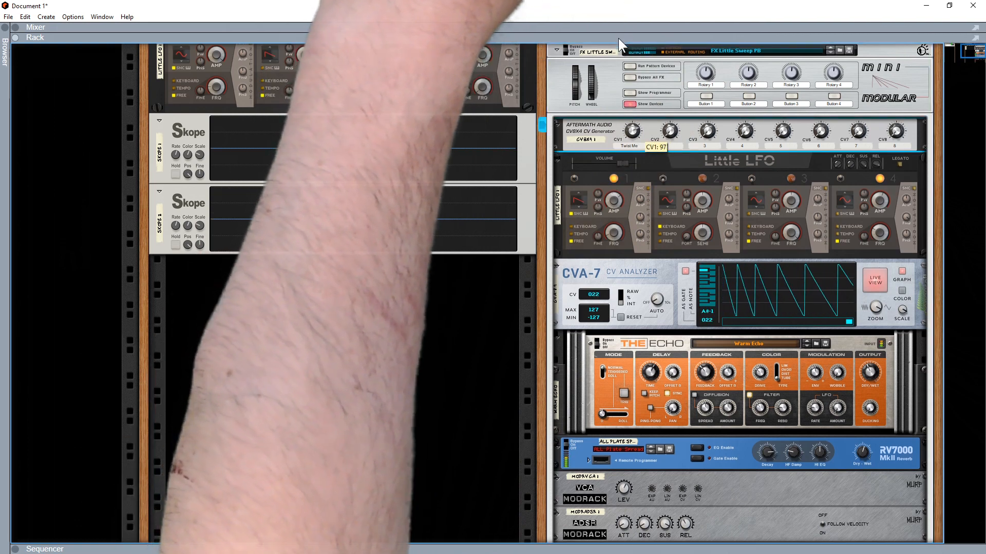
pyautogui.moveTo(615, 51); pyautogui.dragTo(598, 133)
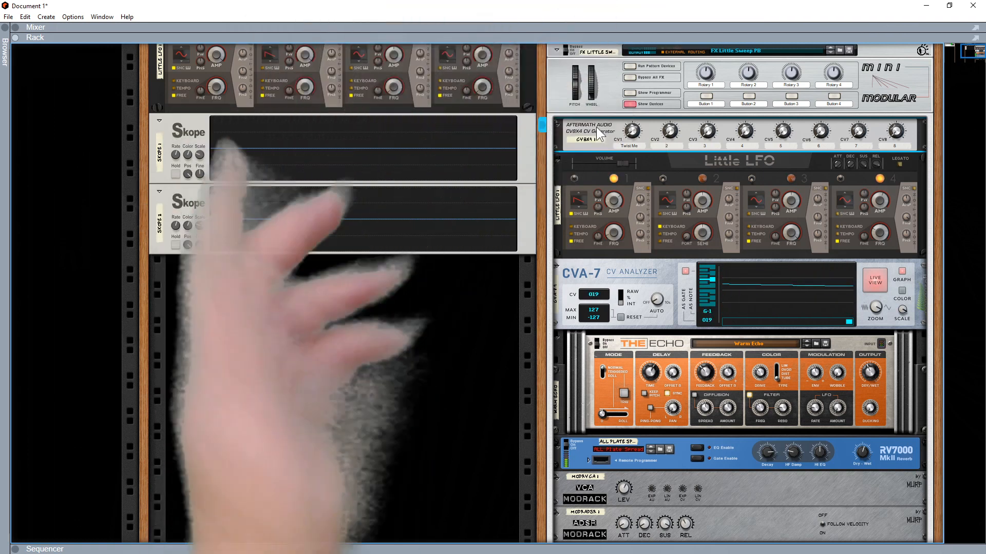
pyautogui.click(629, 105)
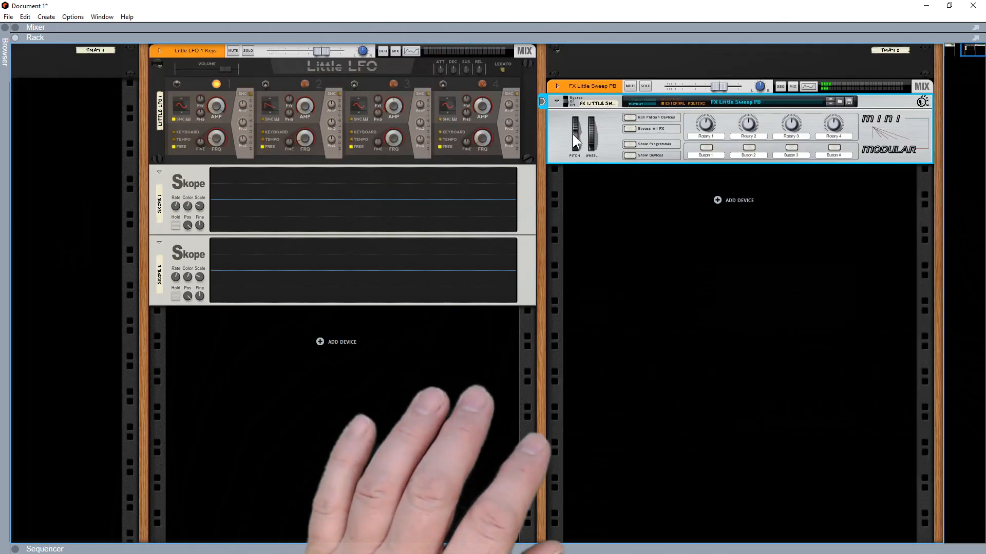
# Switch off LFO 1 in Little LFO 1 and change its waveform.
pyautogui.moveTo(542, 199); pyautogui.dragTo(761, 246)
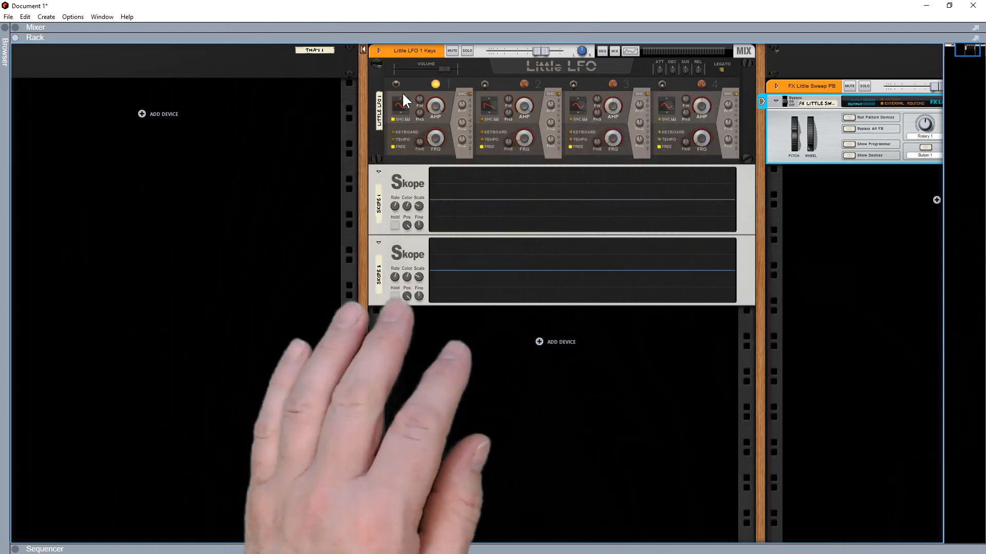
pyautogui.click(396, 85)
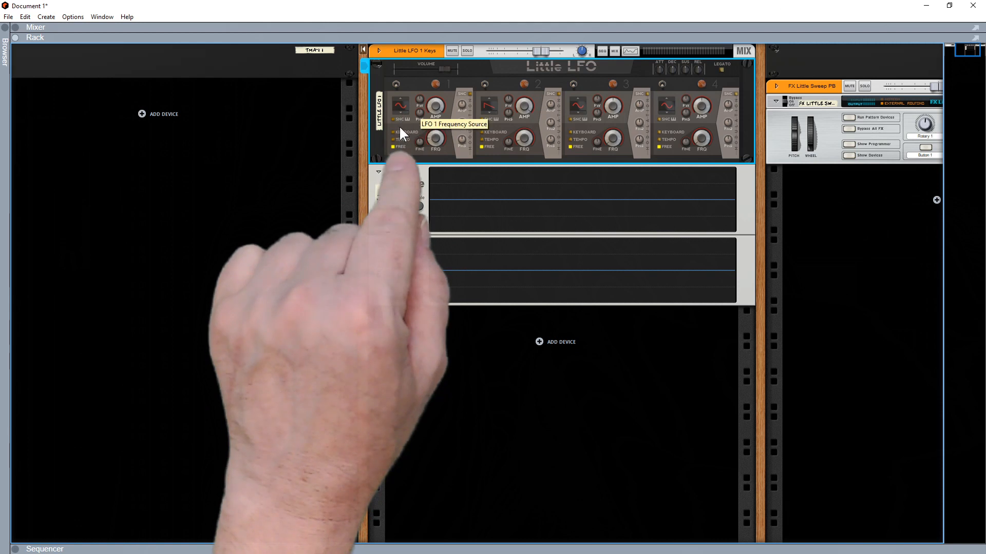
pyautogui.click(399, 111)
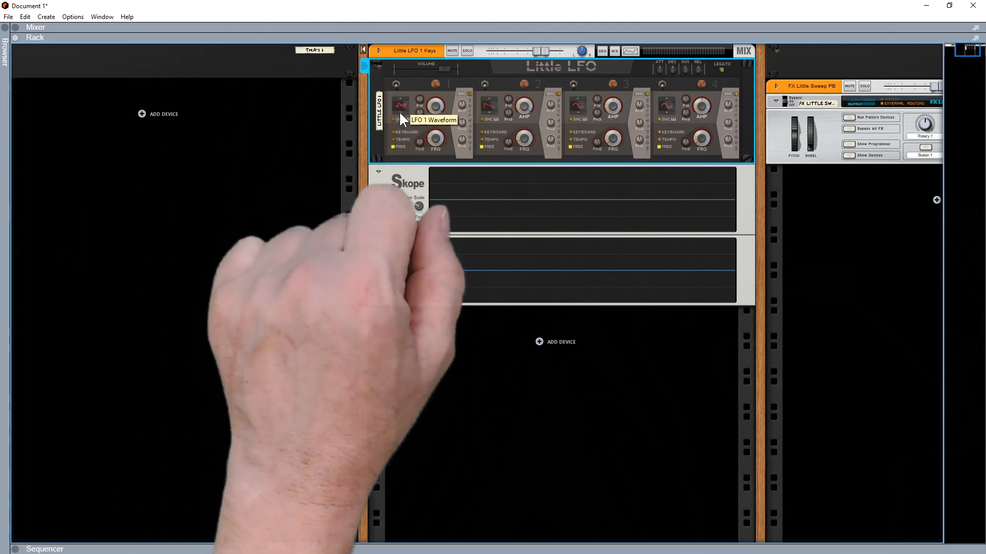
# Patch the first bipolar CV output of LFO 1 to Skope 1's CV input and that of LFO 2 to Skope 2's.
pyautogui.press('Tab')
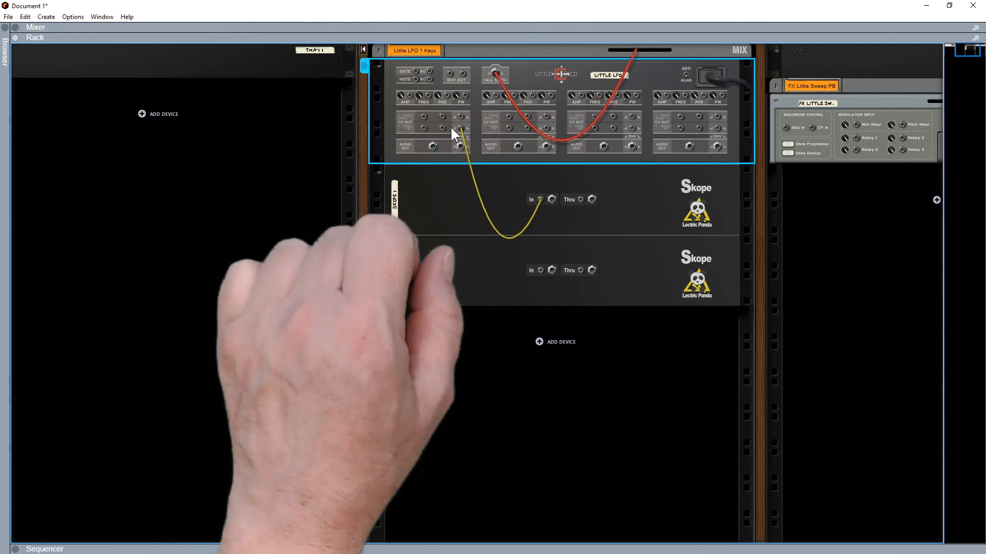
pyautogui.moveTo(460, 127); pyautogui.dragTo(424, 117)
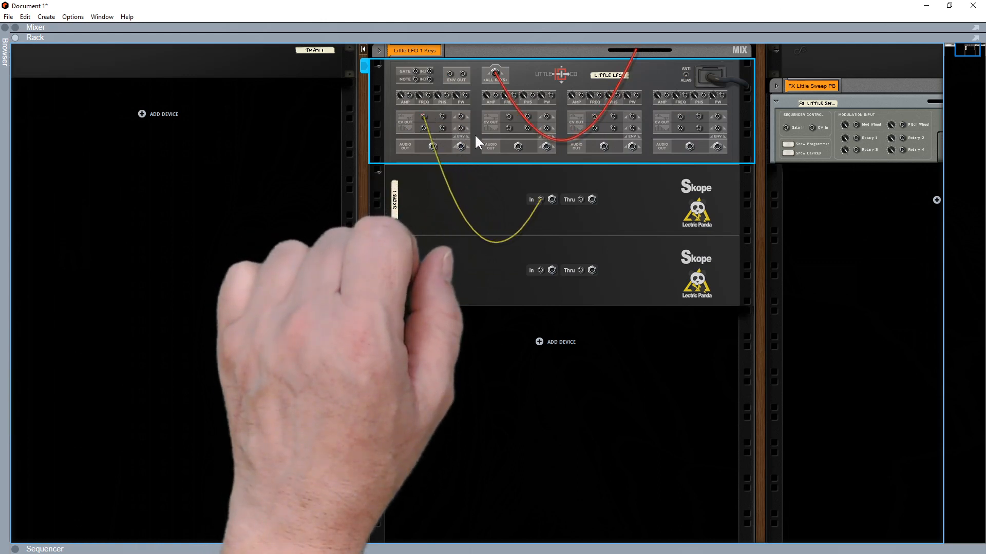
pyautogui.moveTo(508, 117); pyautogui.dragTo(540, 270)
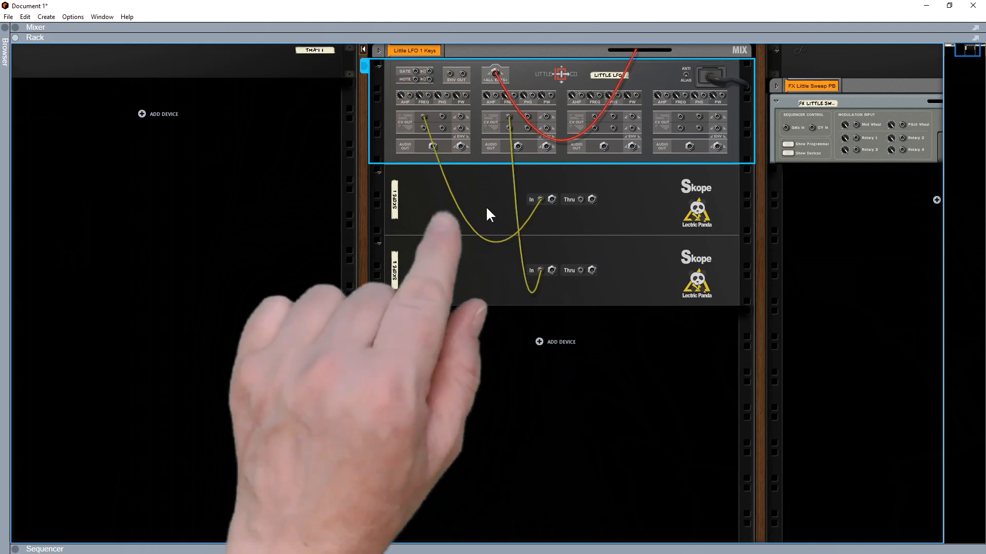
# Switch on LFO 1 and move its Skope 1 cable to the CV output jack directly below.
pyautogui.press('Tab')
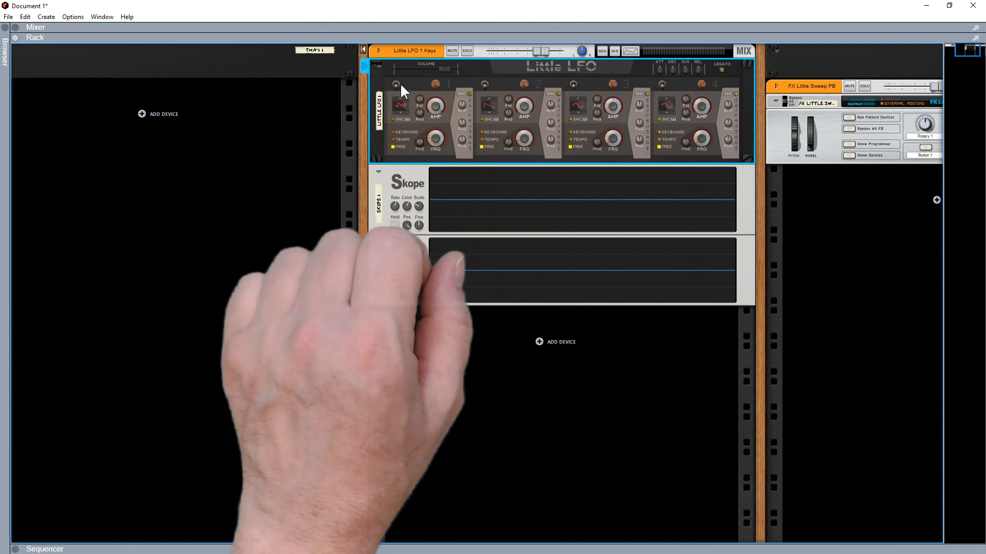
pyautogui.click(399, 87)
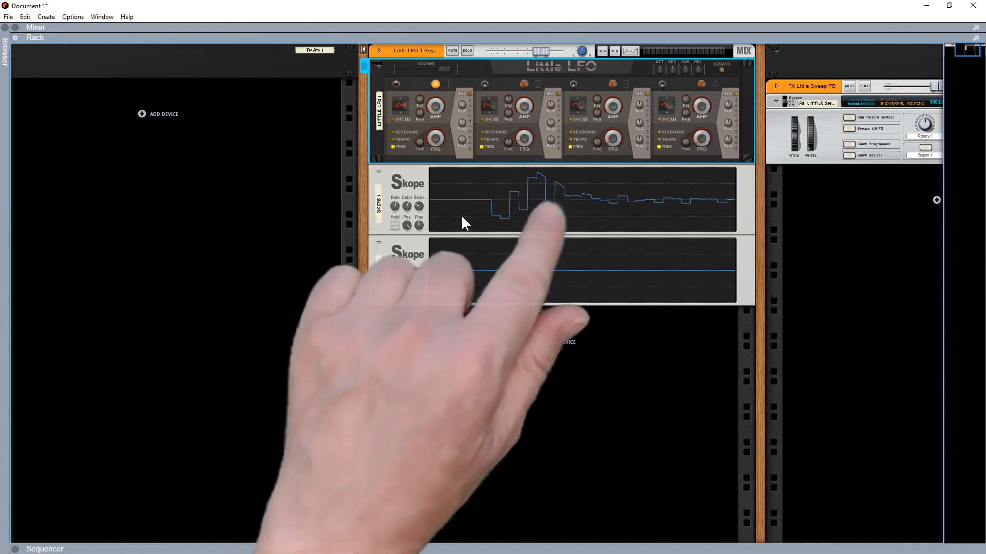
pyautogui.press('Tab')
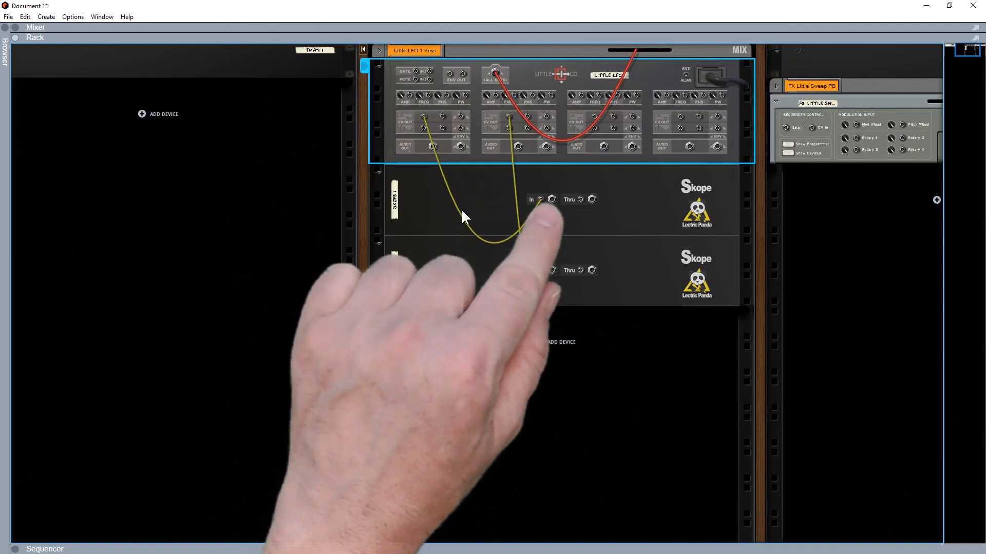
pyautogui.moveTo(424, 117); pyautogui.dragTo(424, 129)
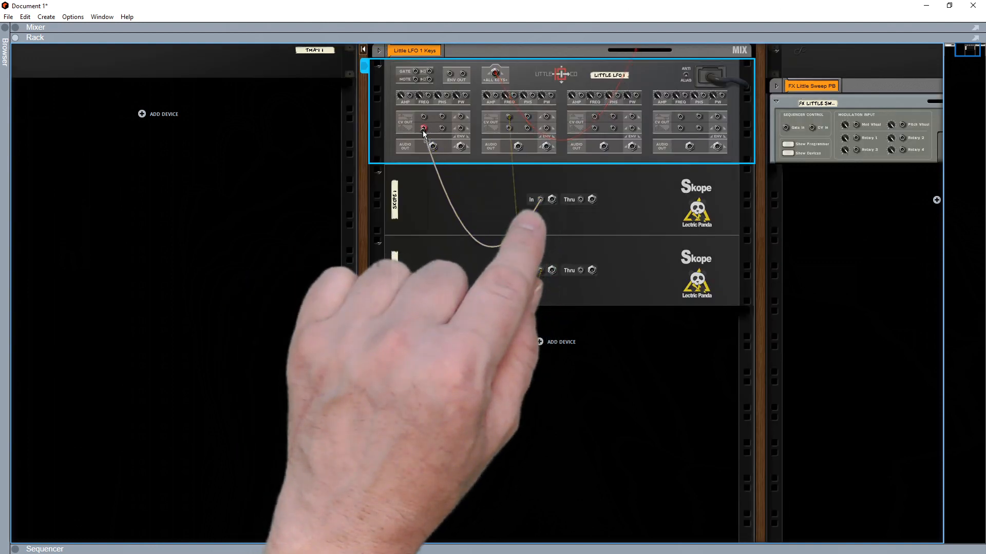
pyautogui.press('Tab')
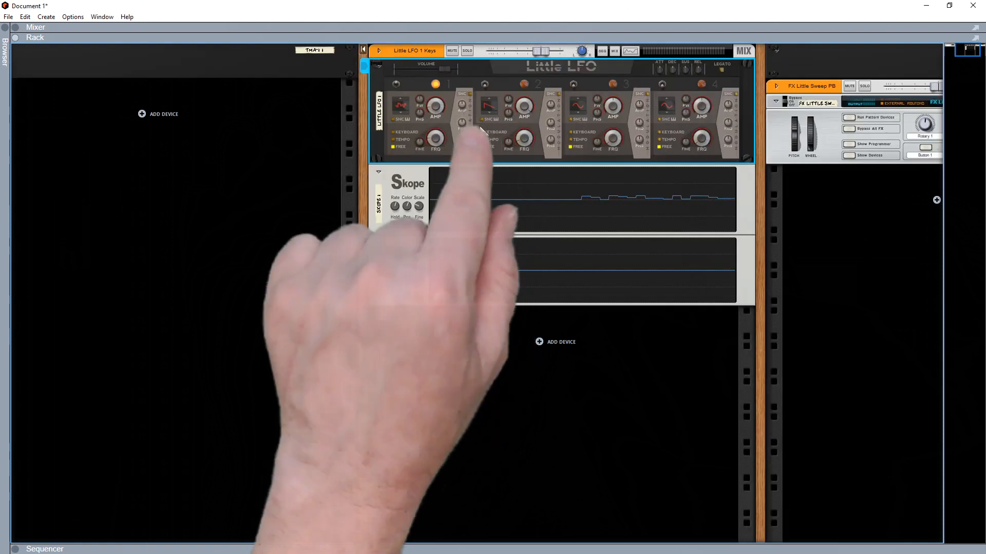
# Switch on LFO 2, change its waveform to square and increase its pulse width to make very narrow pulses.
pyautogui.click(484, 84)
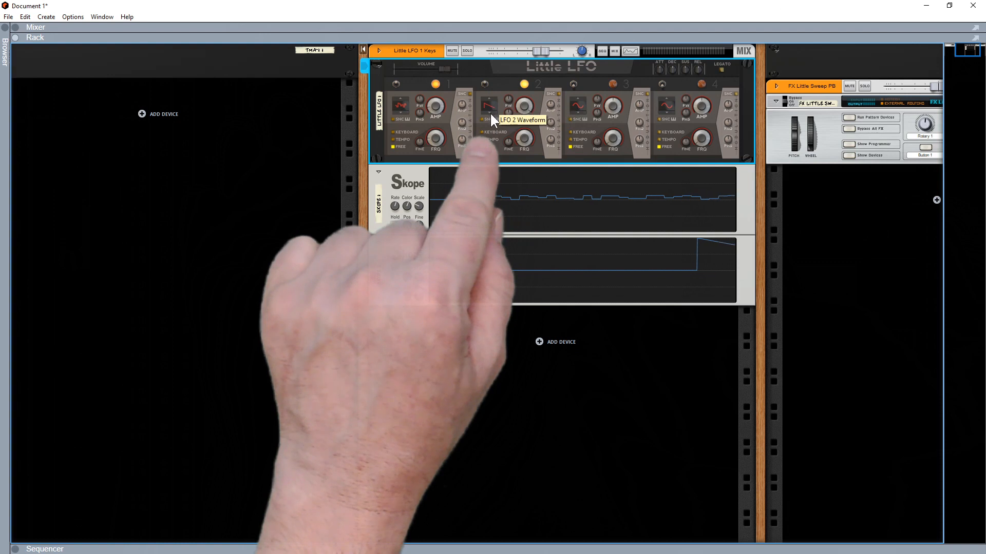
pyautogui.click(489, 113)
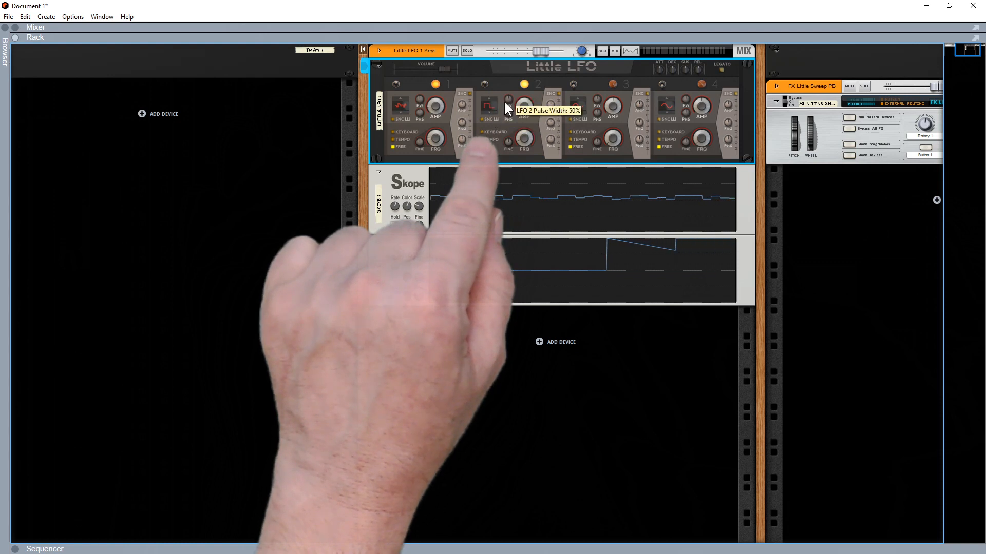
pyautogui.moveTo(507, 99); pyautogui.dragTo(506, 27)
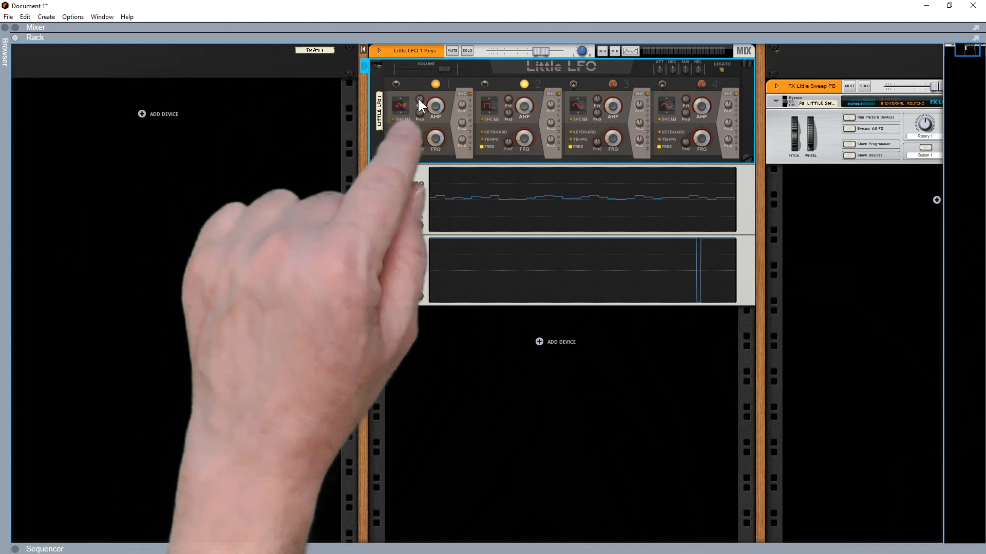
# Sweep LFO 1's pulse width up to 100% and back down, and set LFO 2 to tempo sync.
pyautogui.moveTo(418, 99)
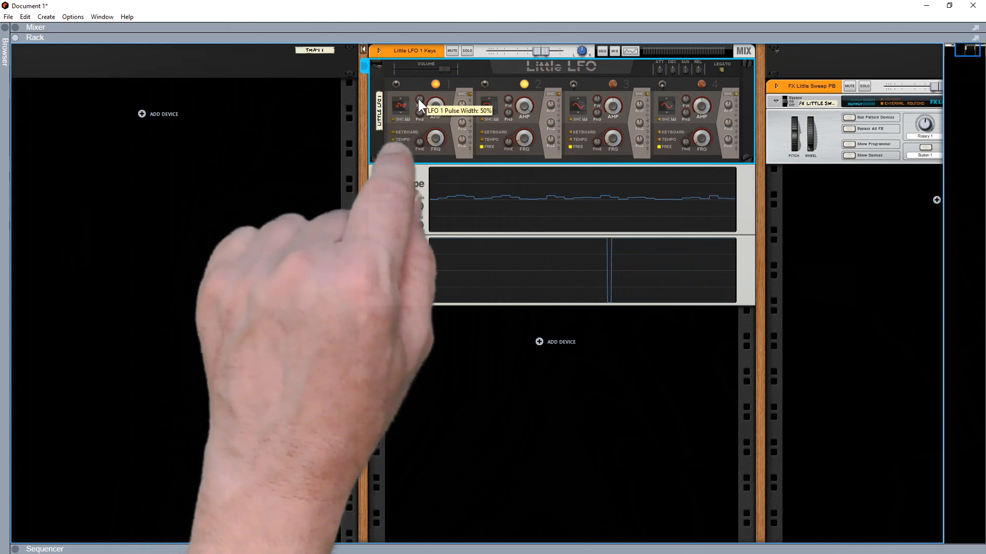
pyautogui.moveTo(421, 100); pyautogui.dragTo(421, 205)
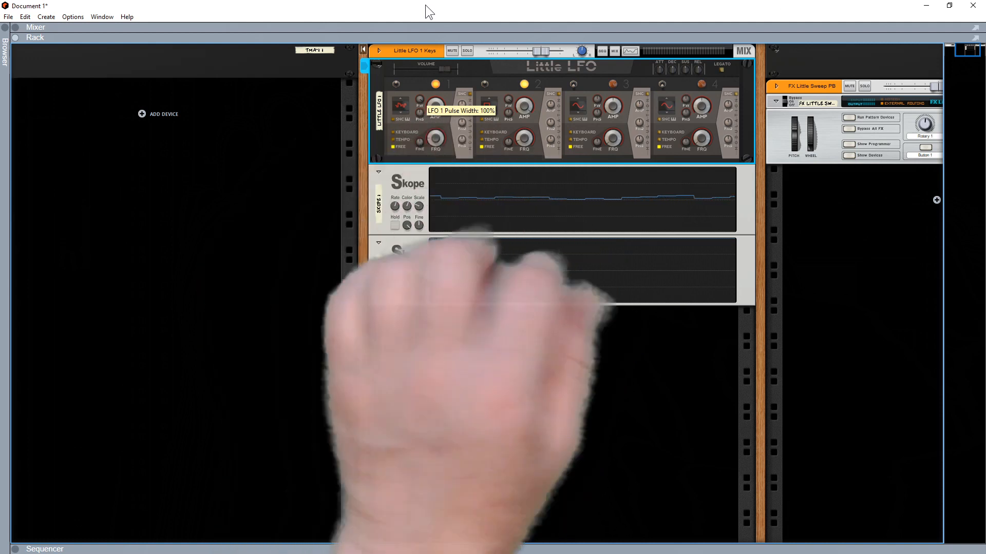
pyautogui.moveTo(425, 5); pyautogui.dragTo(420, 108)
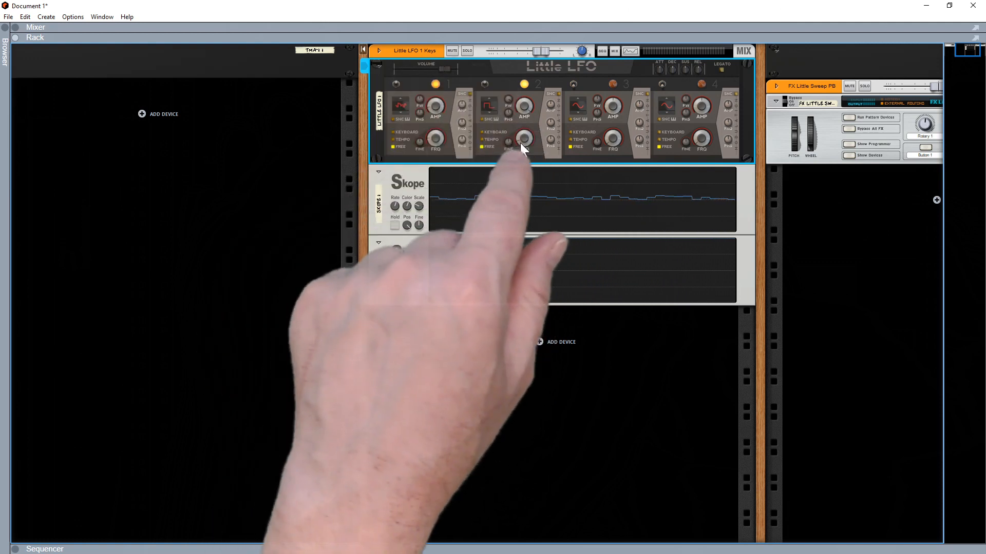
pyautogui.click(495, 140)
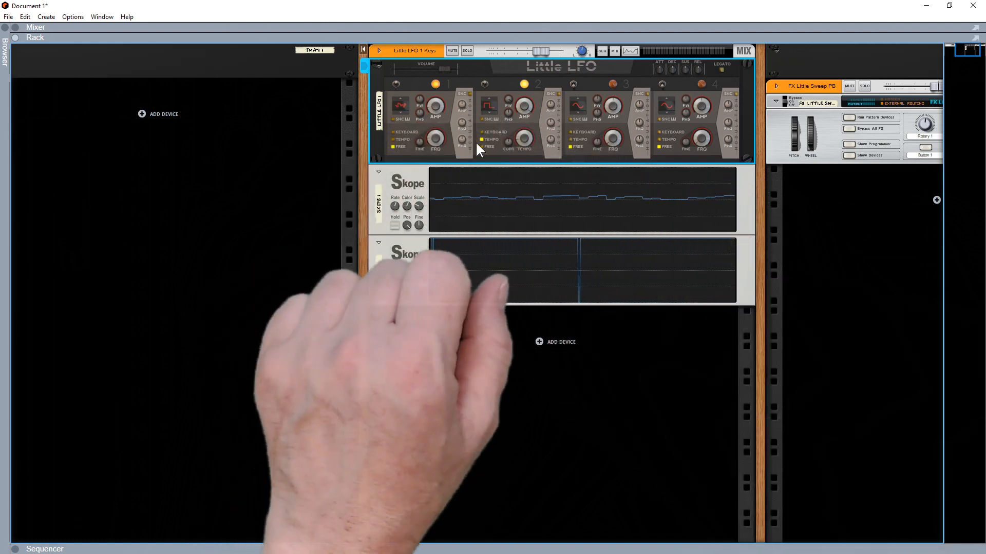
# Add an A/B Audio & CV Switch between Skope 1 and Skope 2.
pyautogui.press('F3')
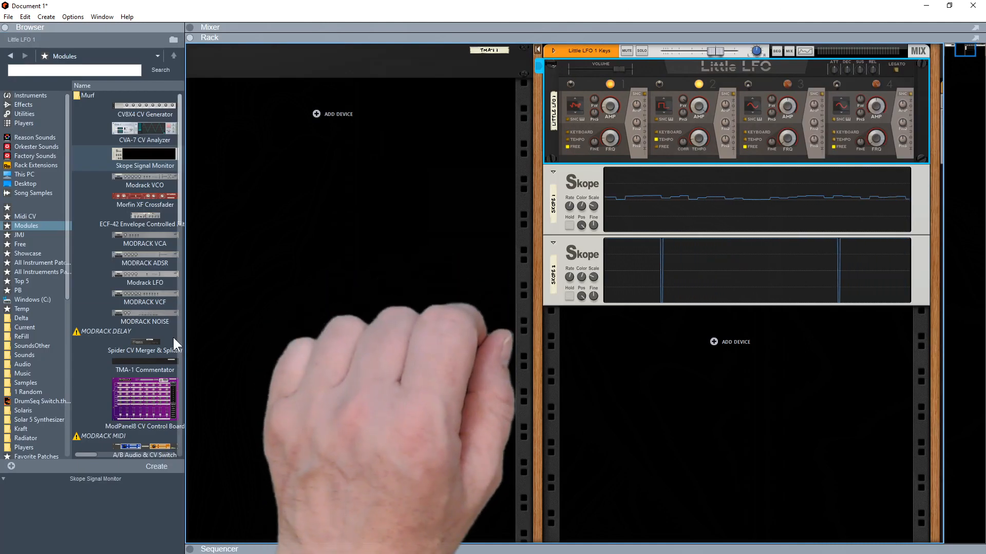
pyautogui.scroll(-3, 149, 341)
pyautogui.moveTo(147, 359); pyautogui.dragTo(646, 240)
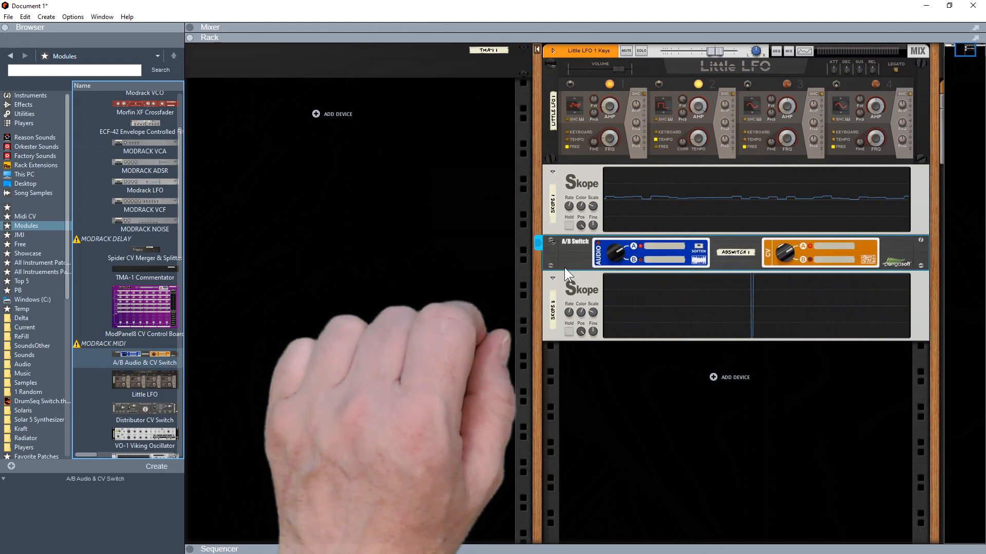
pyautogui.press('F3')
# Patch LFO 2's second upper CV output to the A/B Switch's CV control input and Skope 1's CV Thru to its CV input A.
pyautogui.press('Tab')
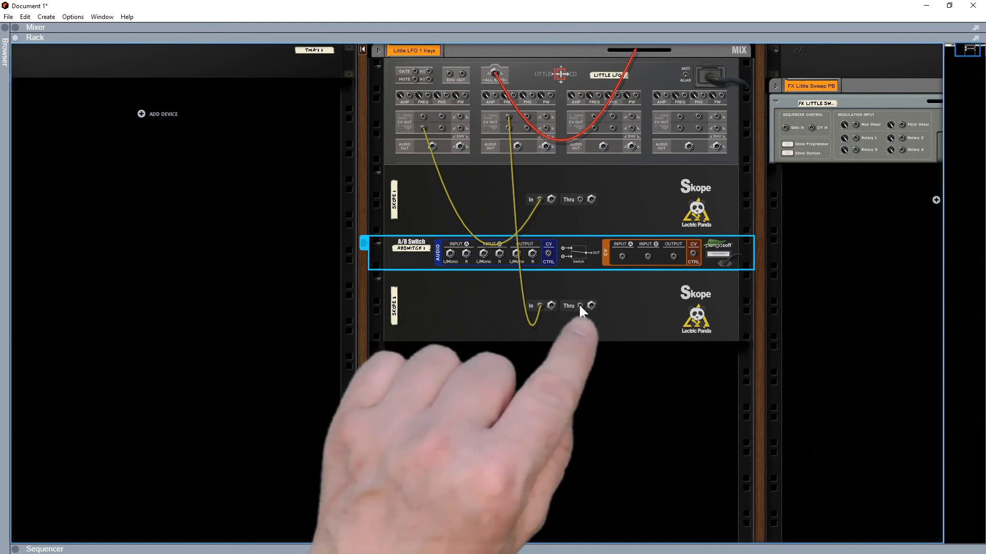
pyautogui.click(527, 122)
pyautogui.moveTo(526, 121); pyautogui.dragTo(546, 178)
pyautogui.moveTo(603, 241); pyautogui.dragTo(692, 253)
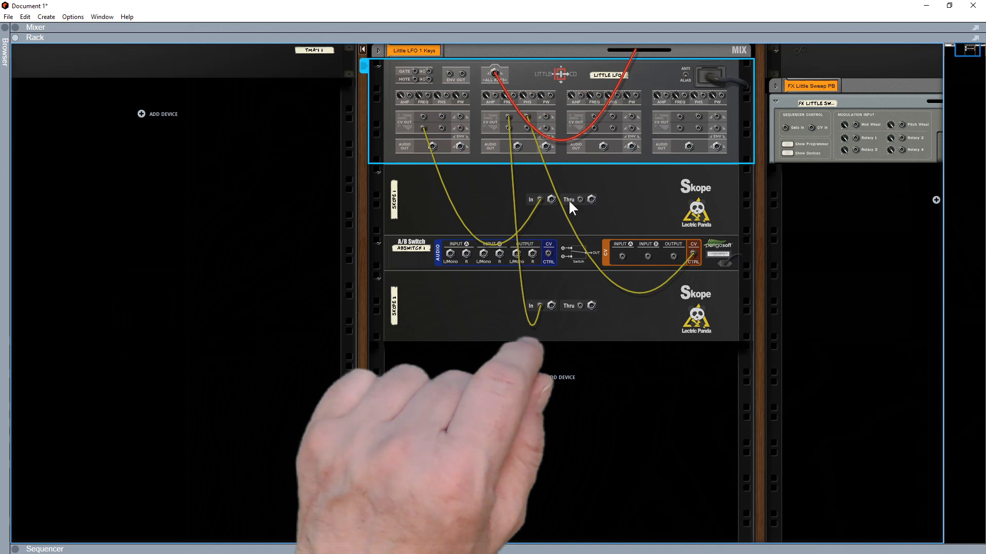
pyautogui.moveTo(580, 199); pyautogui.dragTo(623, 257)
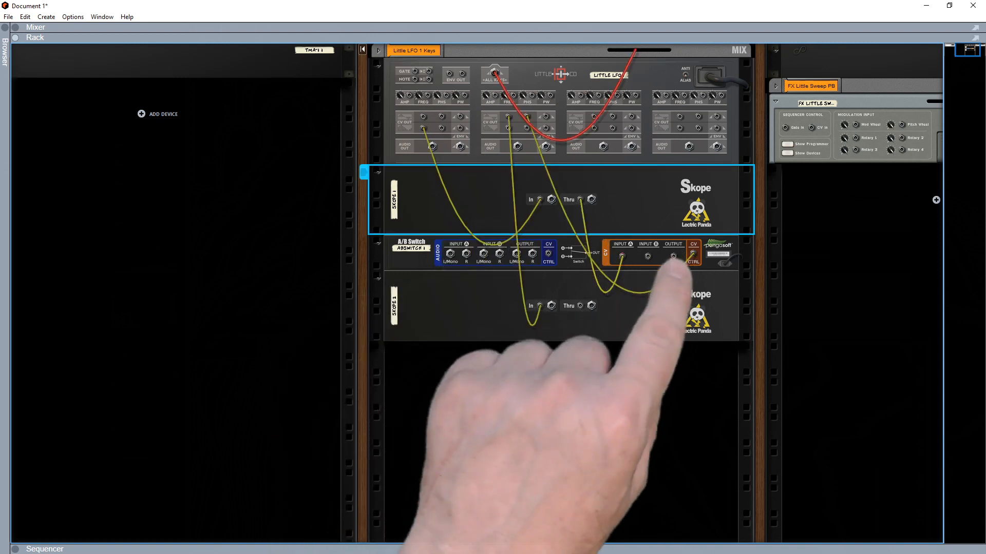
# Create a second Little LFO in the empty rack column and combine it into a Combinator.
pyautogui.moveTo(362, 201); pyautogui.dragTo(478, 221)
pyautogui.rightClick(279, 115)
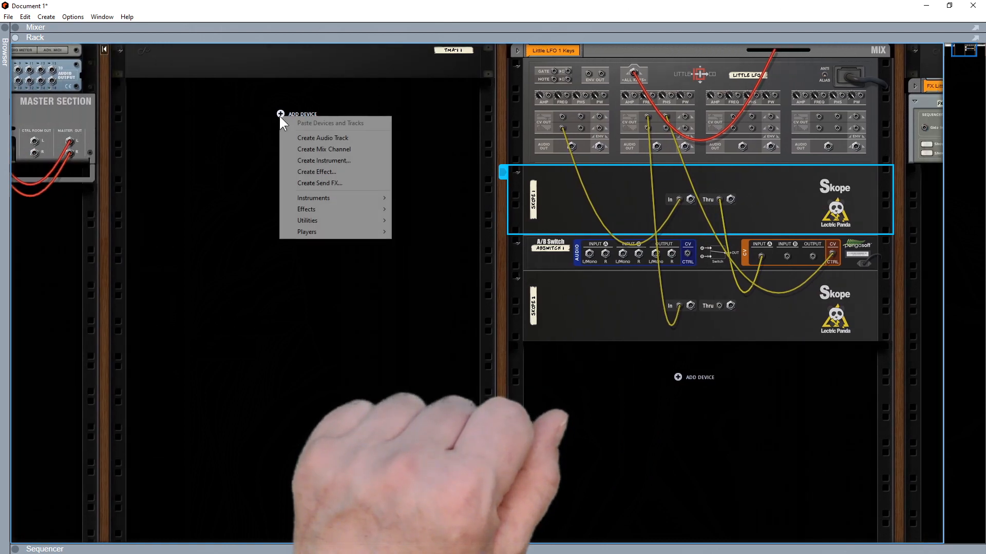
pyautogui.moveTo(361, 198)
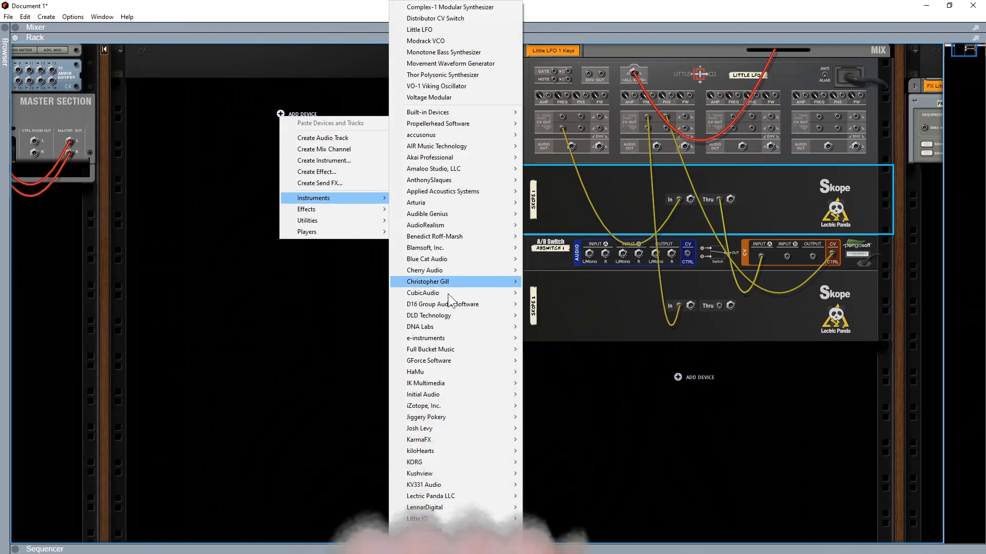
pyautogui.moveTo(457, 387)
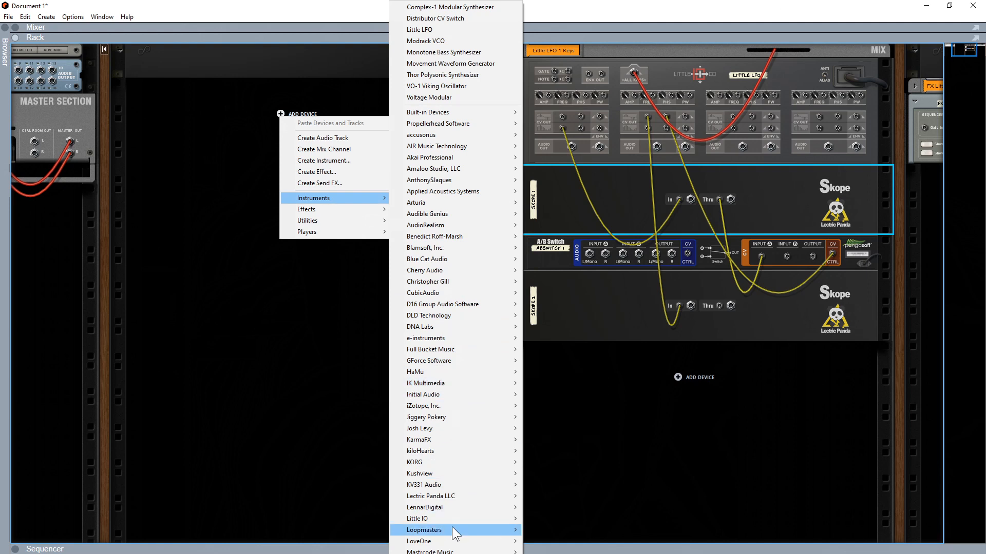
pyautogui.moveTo(453, 520)
pyautogui.click(556, 520)
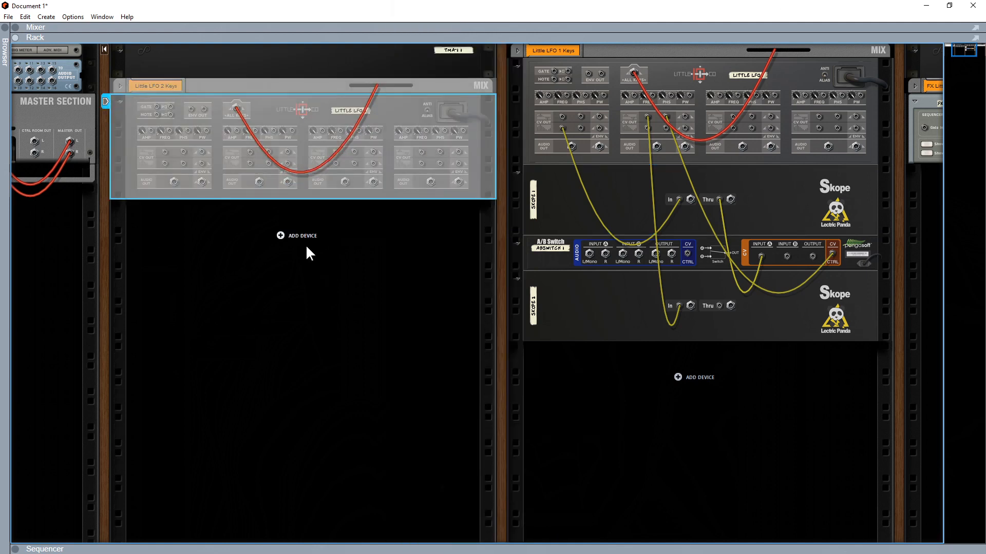
pyautogui.rightClick(286, 112)
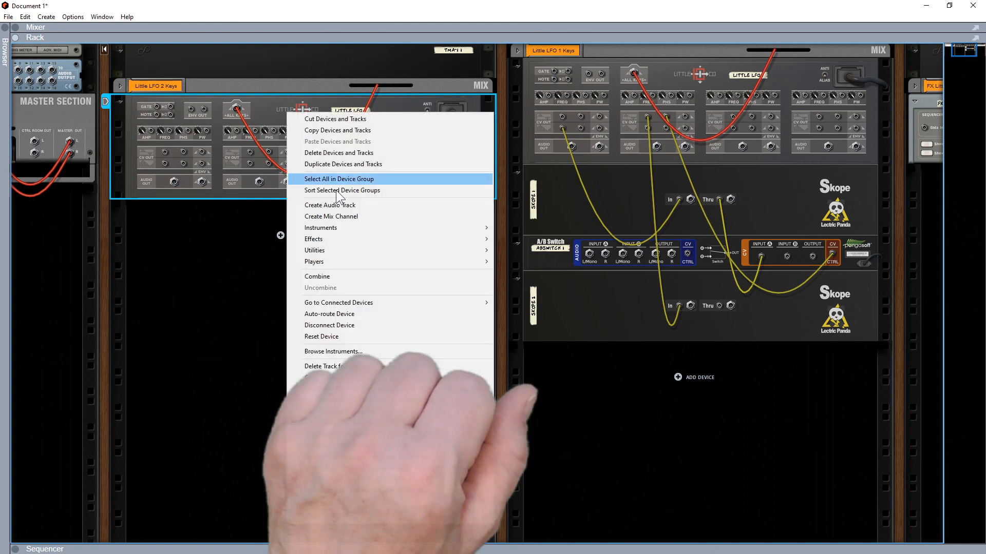
pyautogui.click(337, 276)
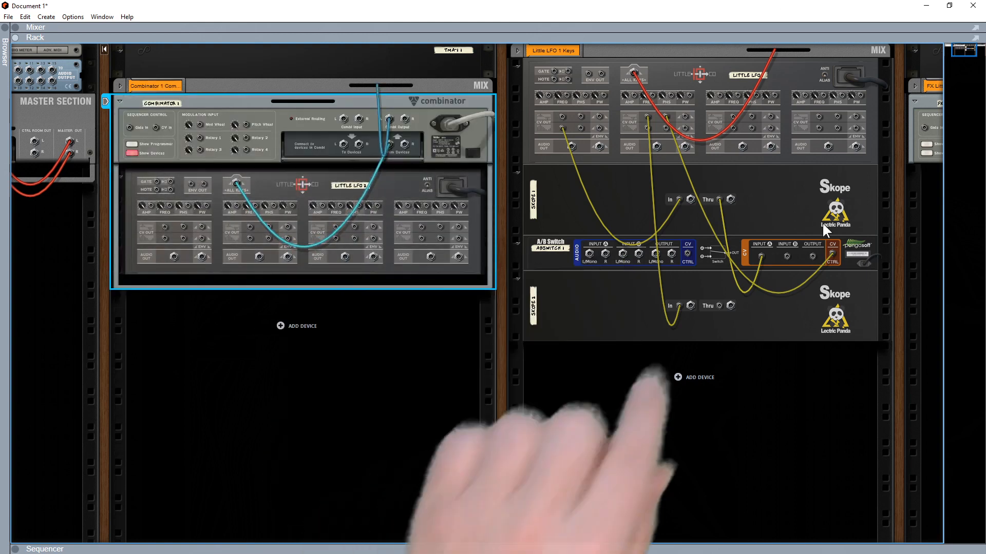
# Patch the A/B Switch's CV output to the Combinator's sequencer CV input and lower the Combinator's mix channel level.
pyautogui.moveTo(812, 256); pyautogui.dragTo(157, 128)
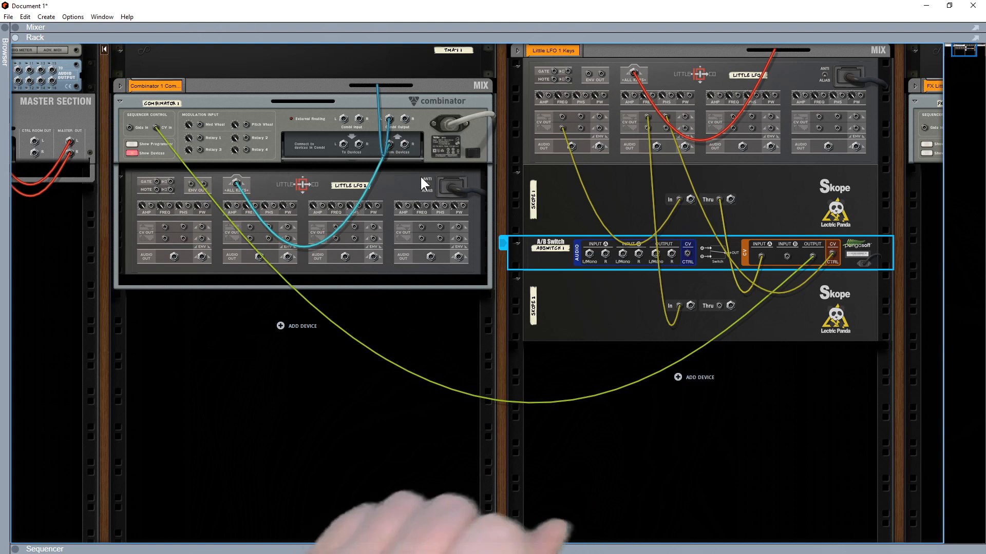
pyautogui.press('Tab')
pyautogui.click(284, 85)
pyautogui.press('Tab')
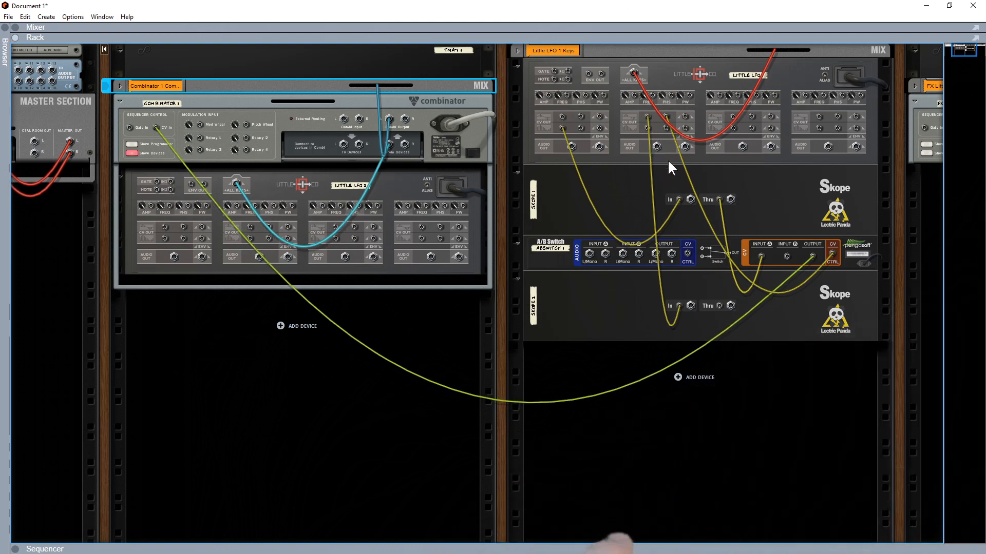
# Patch Skope 2's CV Thru to the Combinator's Gate In and raise its mix channel level slightly.
pyautogui.moveTo(719, 305); pyautogui.dragTo(130, 128)
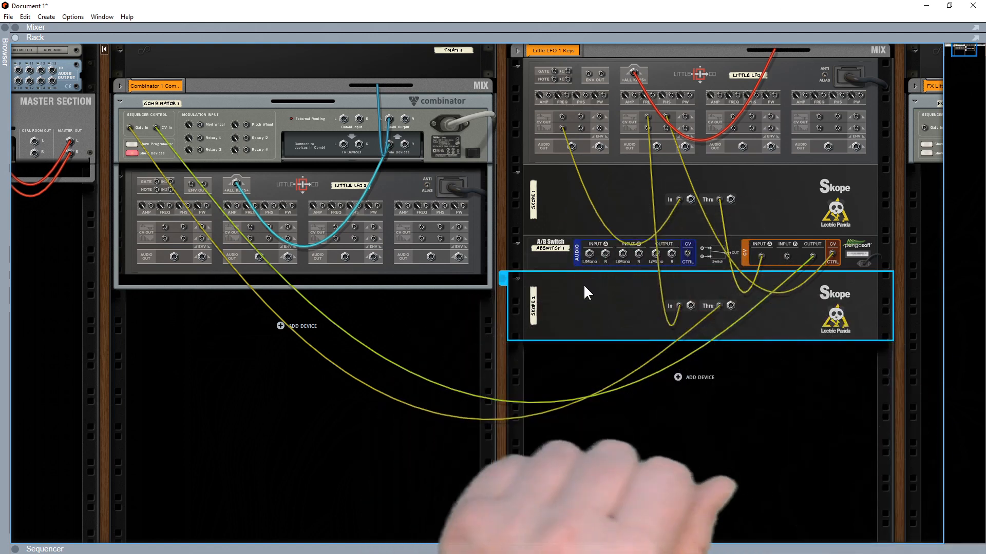
pyautogui.press('Tab')
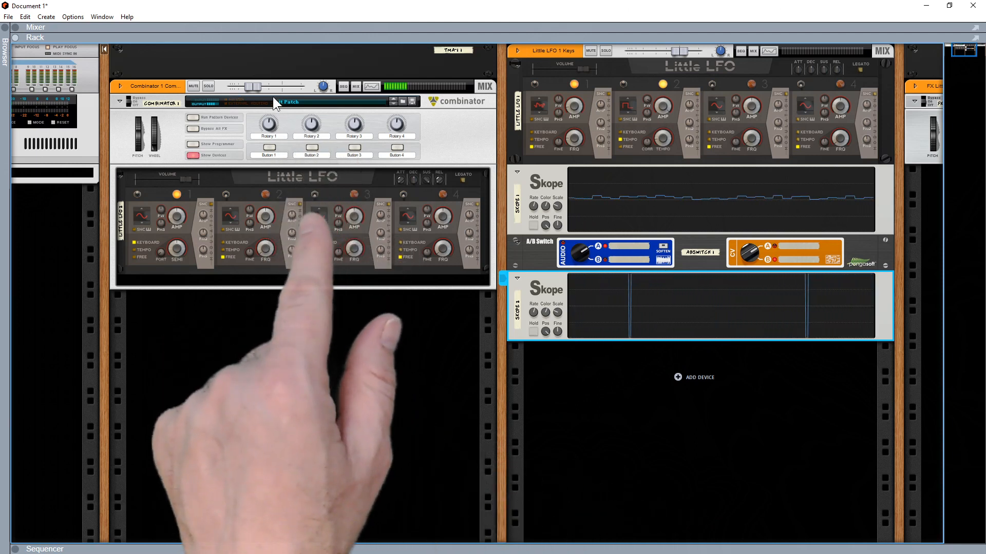
pyautogui.moveTo(256, 86)
pyautogui.mouseDown()
pyautogui.moveTo(276, 86)
pyautogui.moveTo(268, 85)
pyautogui.mouseUp()
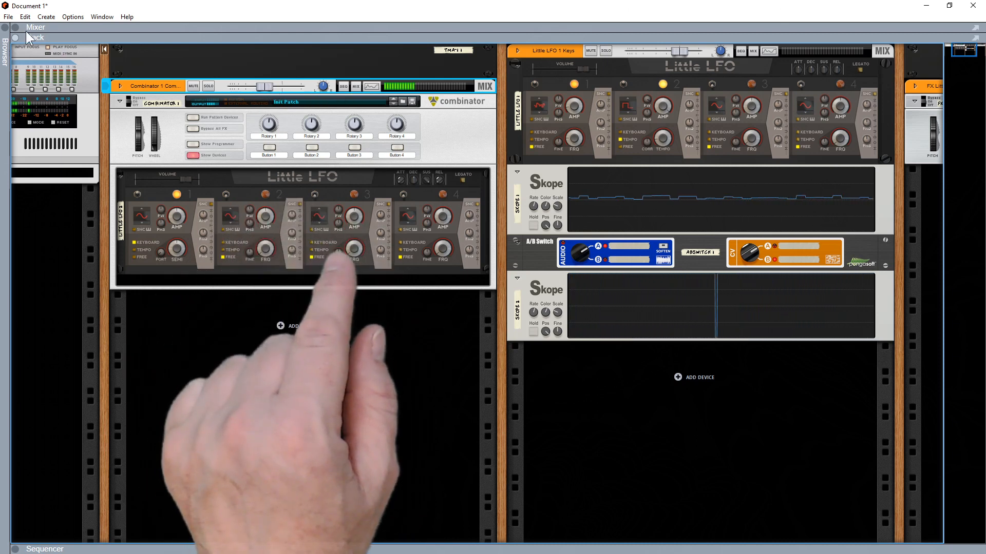
# Add a Selig NoteView player above the Little LFO in the Combinator and lower its mix channel level slightly.
pyautogui.click(6, 26)
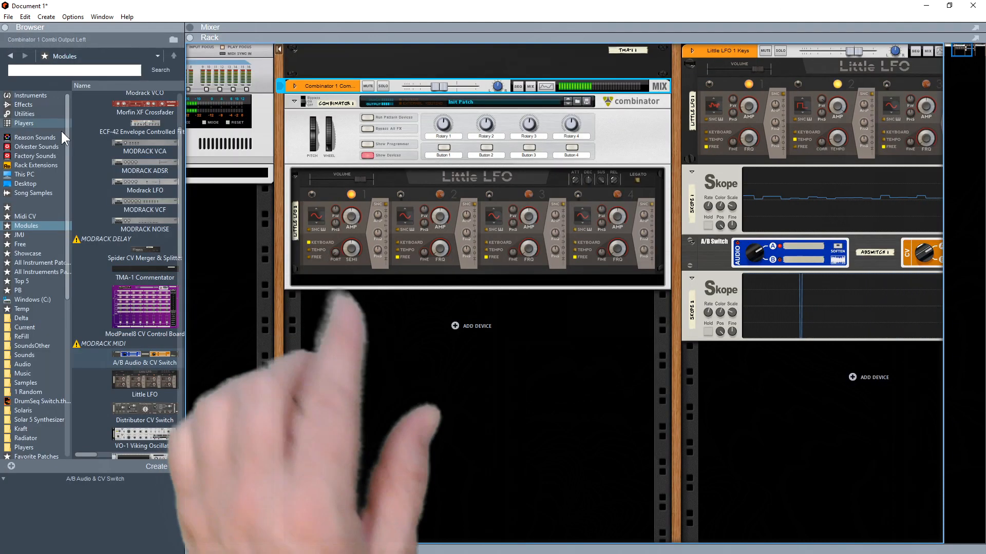
pyautogui.click(38, 123)
pyautogui.click(153, 303)
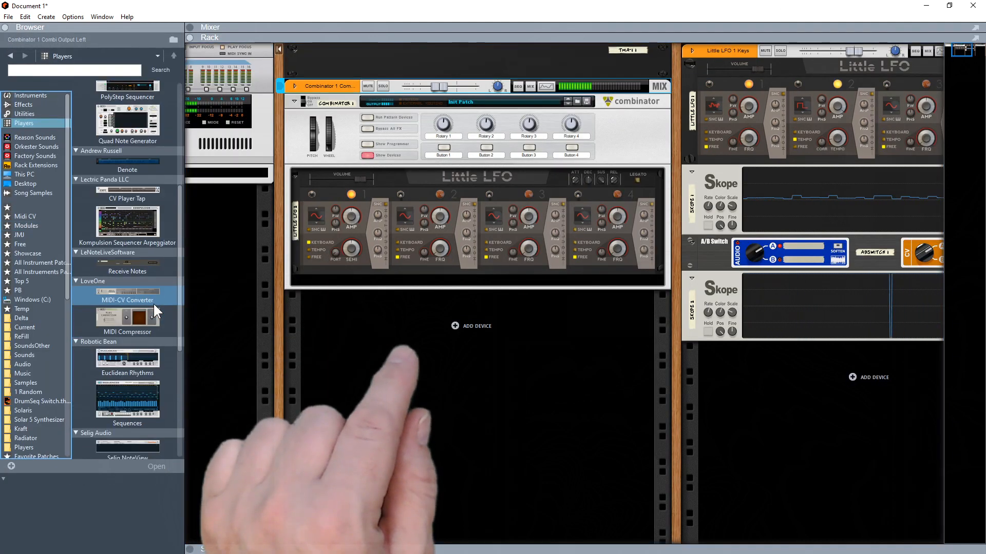
pyautogui.scroll(-3, 153, 303)
pyautogui.moveTo(128, 354)
pyautogui.mouseDown()
pyautogui.moveTo(341, 189)
pyautogui.moveTo(406, 173)
pyautogui.mouseUp()
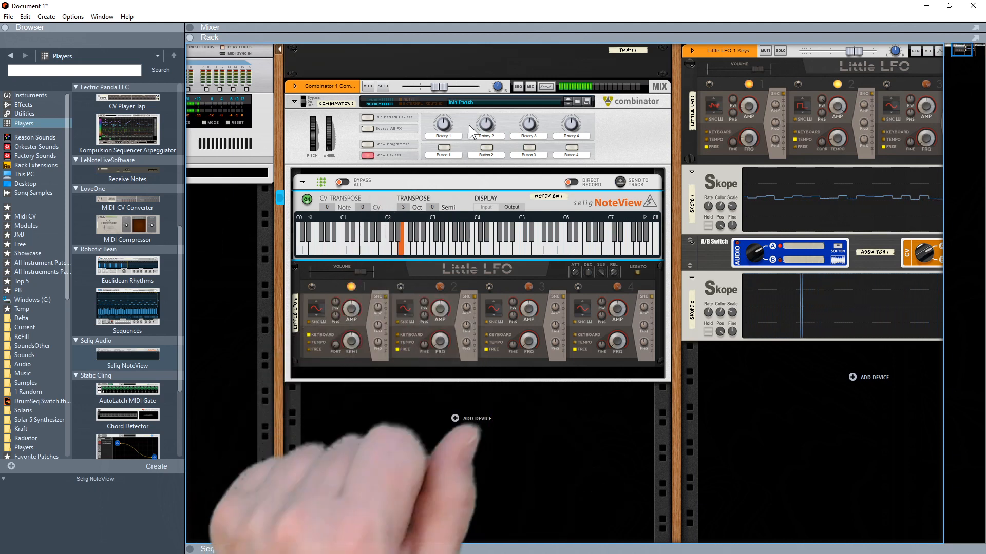
pyautogui.moveTo(442, 87); pyautogui.dragTo(433, 87)
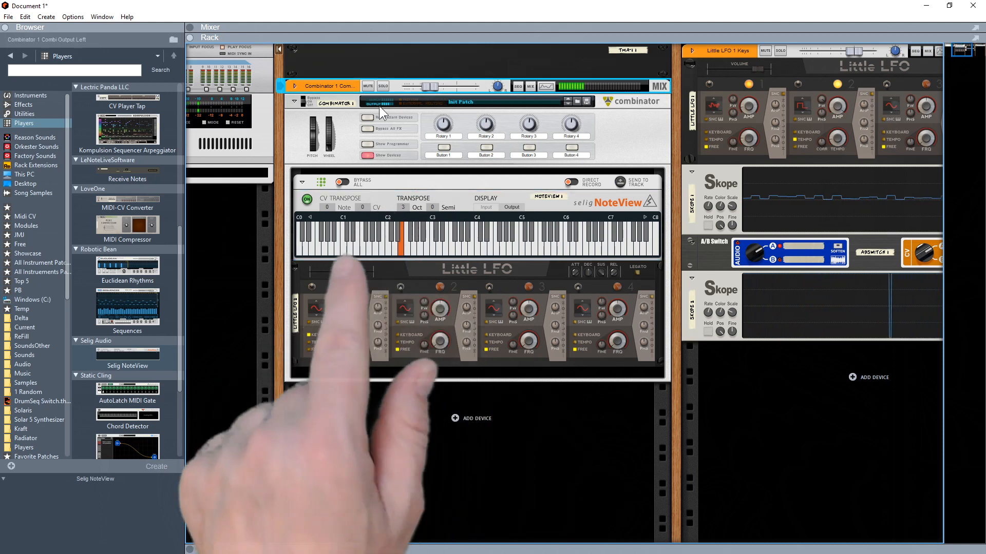
# Add a Scales & Chords player between NoteView and the Little LFO in the Combinator.
pyautogui.scroll(5, 133, 188)
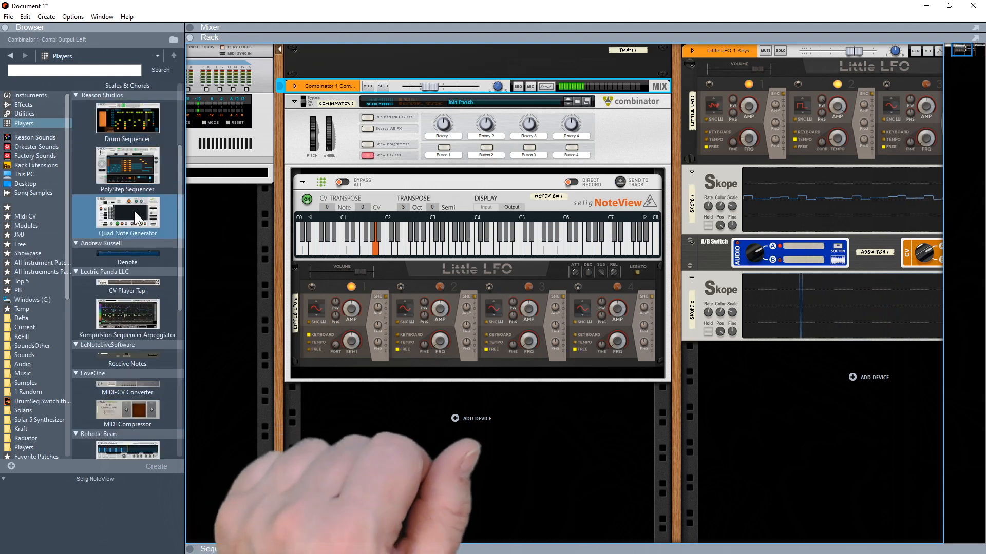
pyautogui.scroll(3, 128, 198)
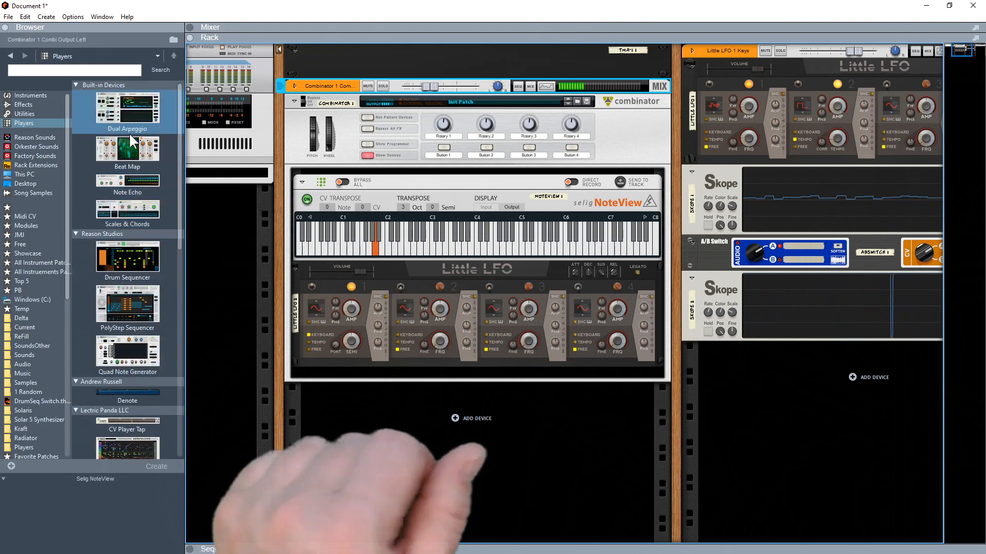
pyautogui.moveTo(127, 210); pyautogui.dragTo(420, 267)
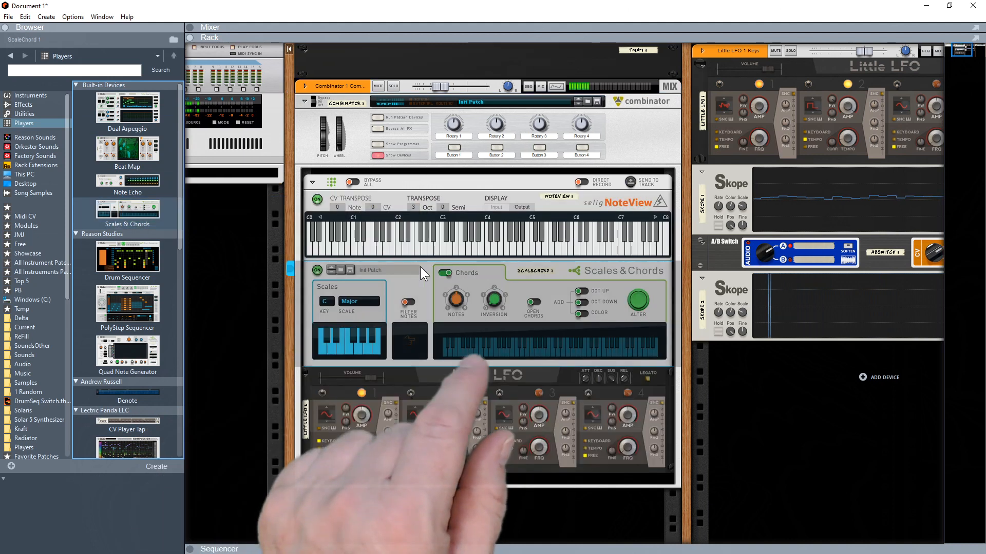
# Set the Scales & Chords player to Eb Minor and turn off its Chords section.
pyautogui.click(354, 302)
pyautogui.click(367, 330)
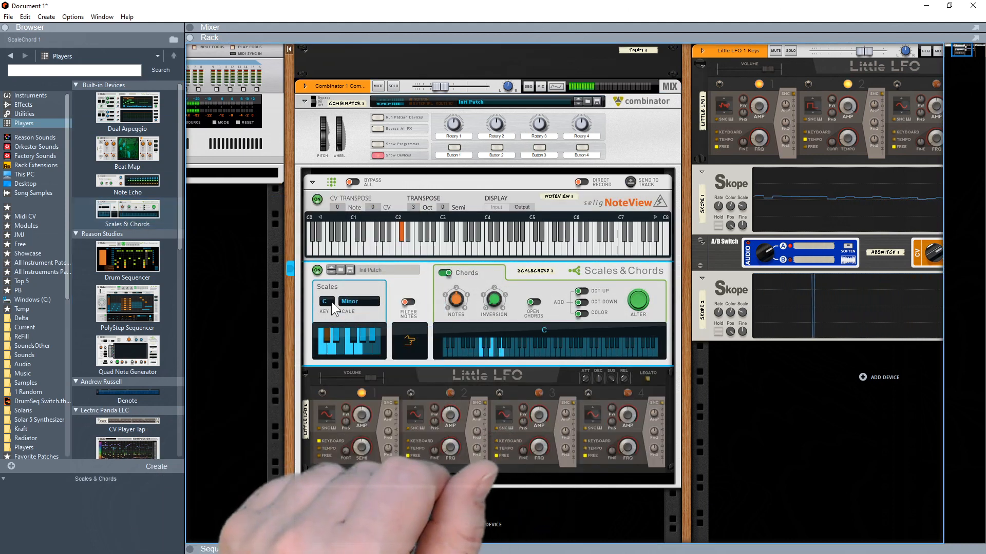
pyautogui.click(331, 302)
pyautogui.click(362, 340)
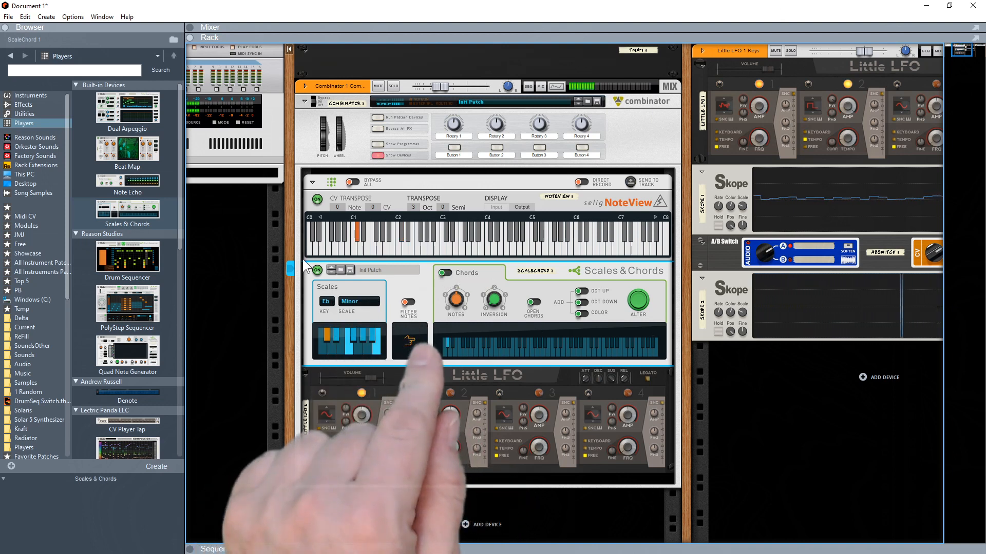
# Add a MIDI-CV Converter player between Scales & Chords and the Little LFO in the Combinator.
pyautogui.scroll(-3, 139, 275)
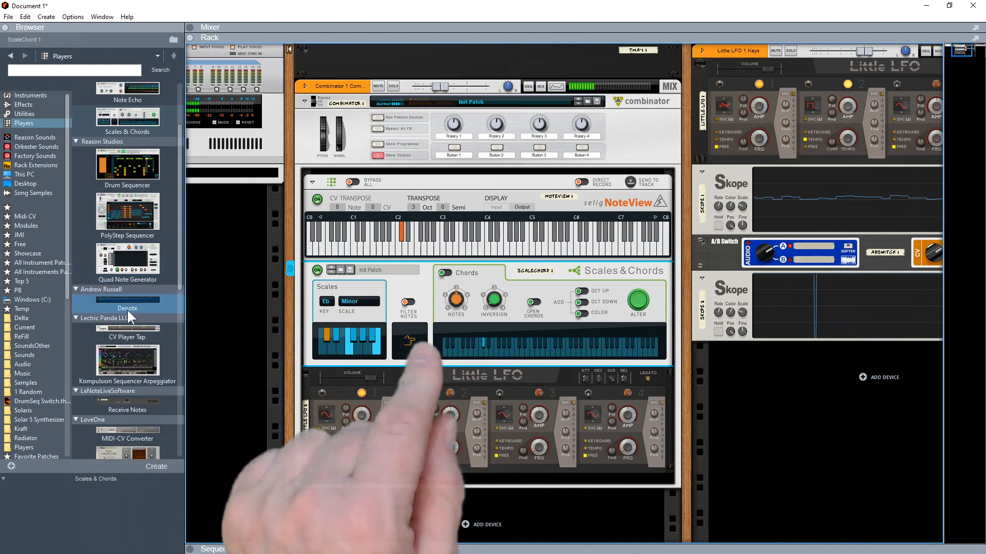
pyautogui.scroll(-1, 128, 309)
pyautogui.moveTo(117, 389); pyautogui.dragTo(457, 367)
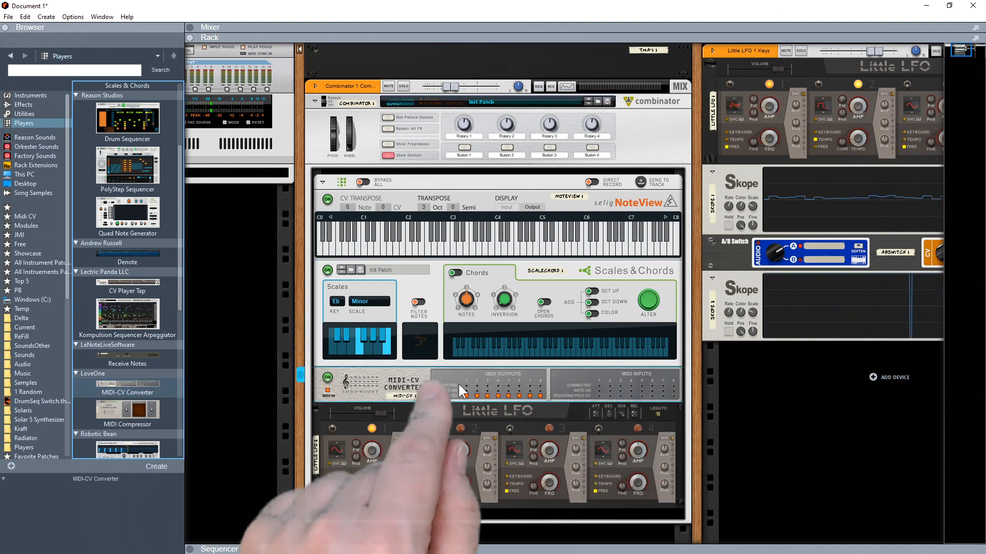
pyautogui.scroll(-1, 450, 388)
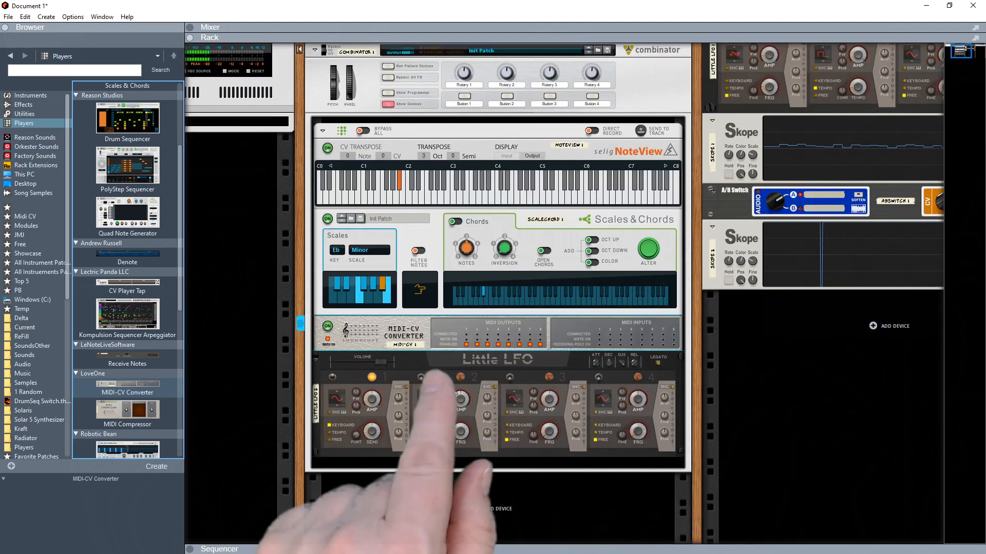
# Add a second Scales & Chords player below the MIDI-CV Converter and set it to Eb Minor.
pyautogui.scroll(5, 141, 254)
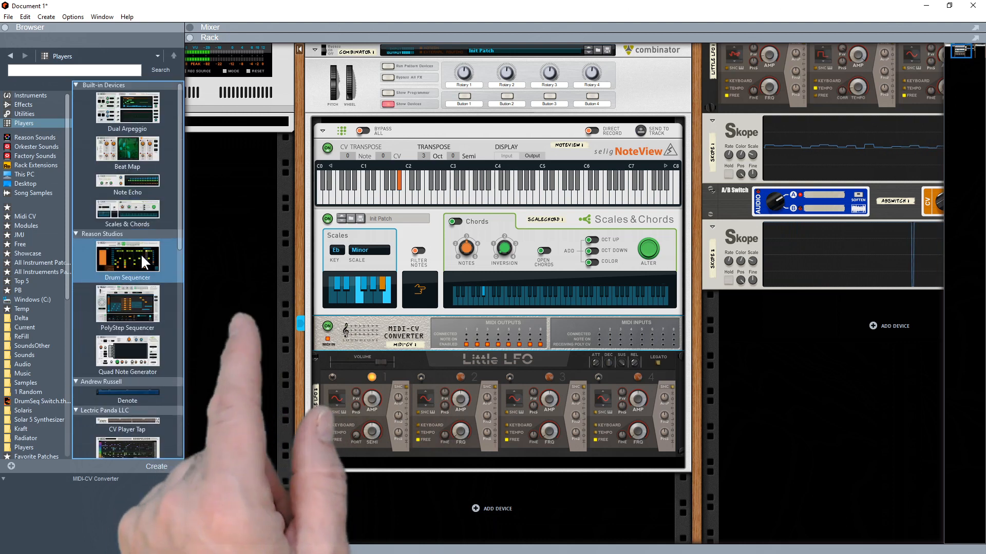
pyautogui.moveTo(129, 212); pyautogui.dragTo(424, 353)
pyautogui.click(363, 392)
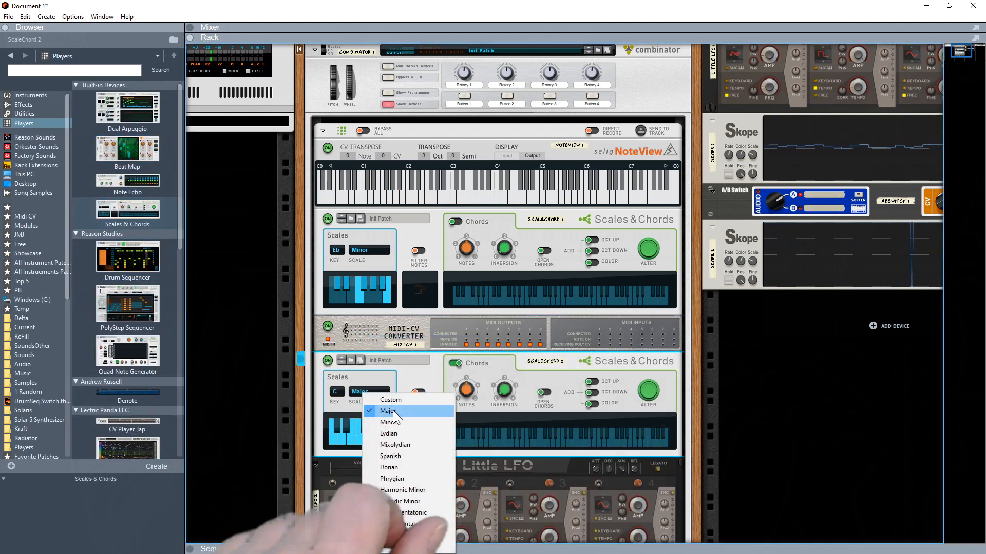
pyautogui.click(393, 424)
pyautogui.click(337, 391)
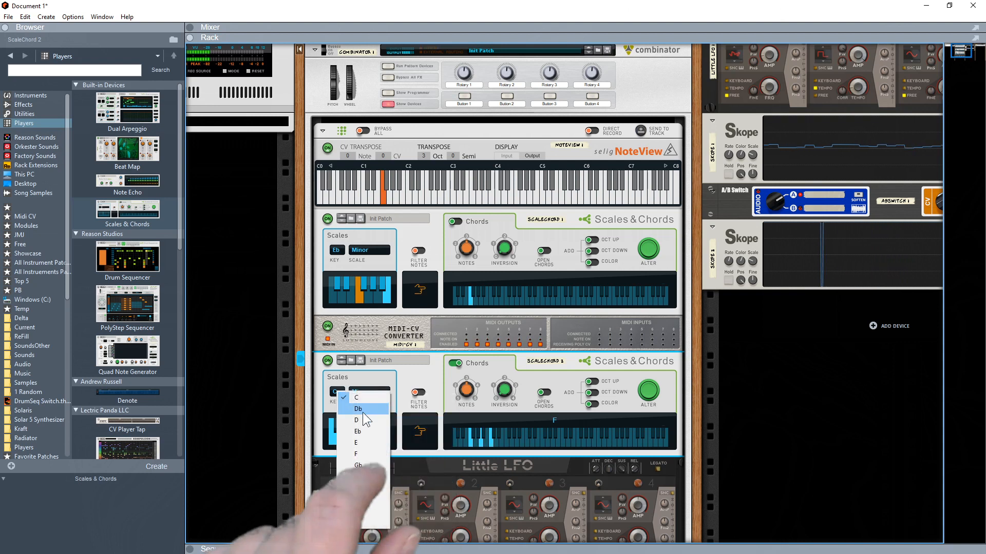
pyautogui.click(368, 431)
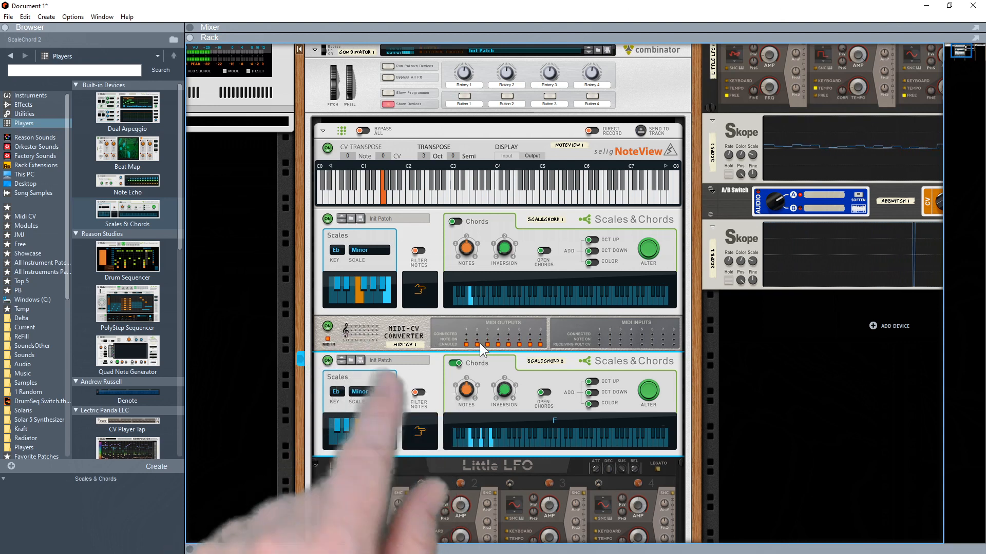
# Add a Dual Arpeggio player between the second Scales & Chords and the Little LFO, and set Arp 1's rate to 1/16T.
pyautogui.scroll(-2, 483, 345)
pyautogui.scroll(-2, 485, 347)
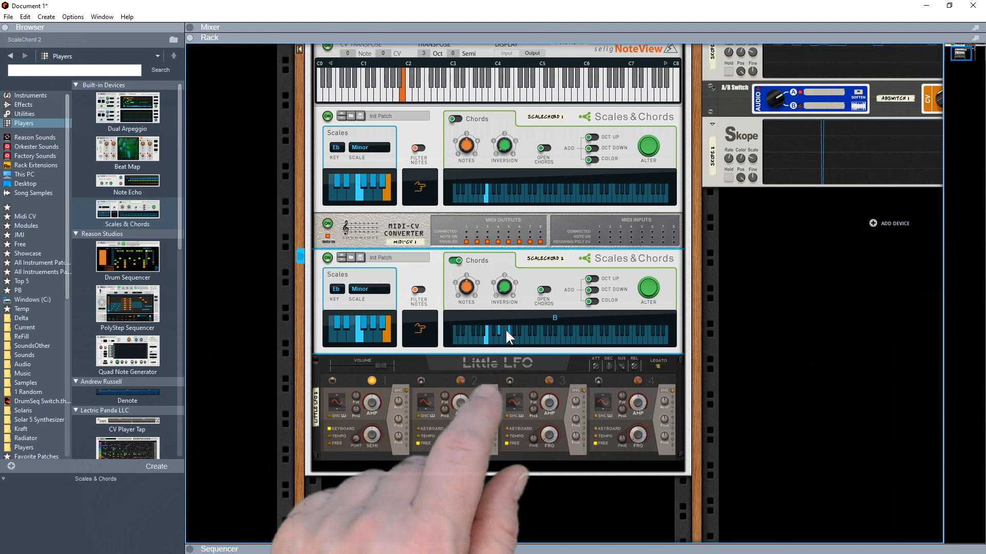
pyautogui.click(589, 300)
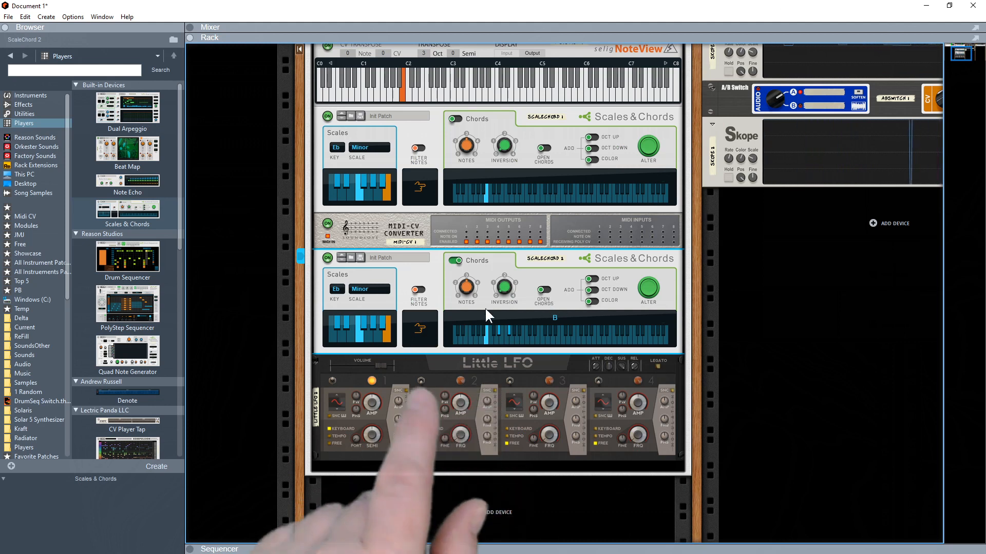
pyautogui.moveTo(131, 120); pyautogui.dragTo(455, 363)
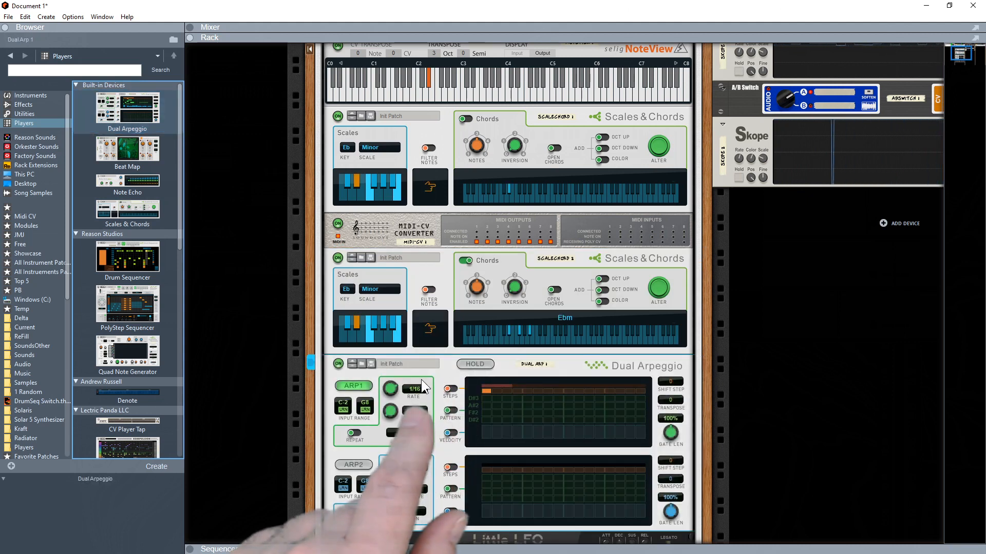
pyautogui.moveTo(386, 391); pyautogui.dragTo(387, 381)
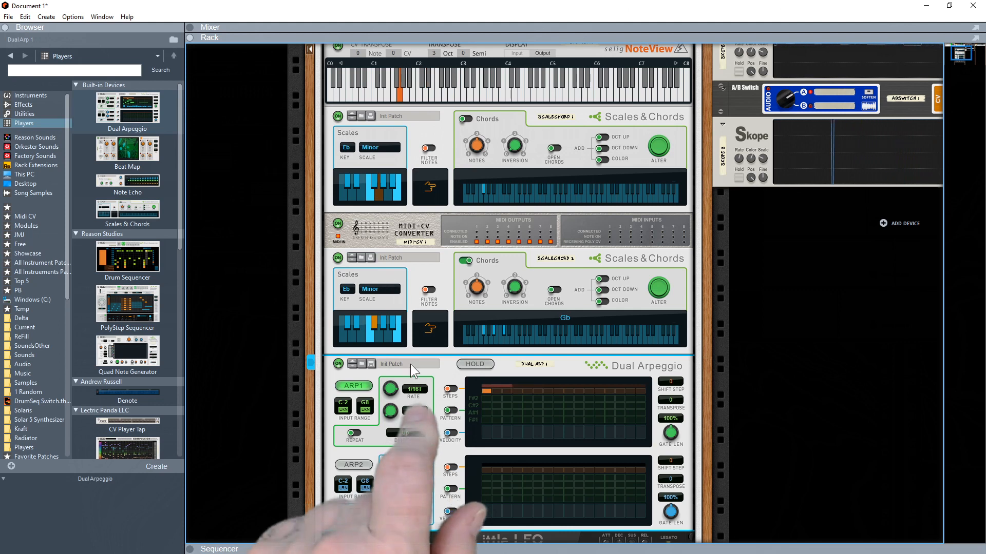
# Enable Oct Up on the second Scales & Chords and add a Selig NoteView player directly above it.
pyautogui.click(603, 281)
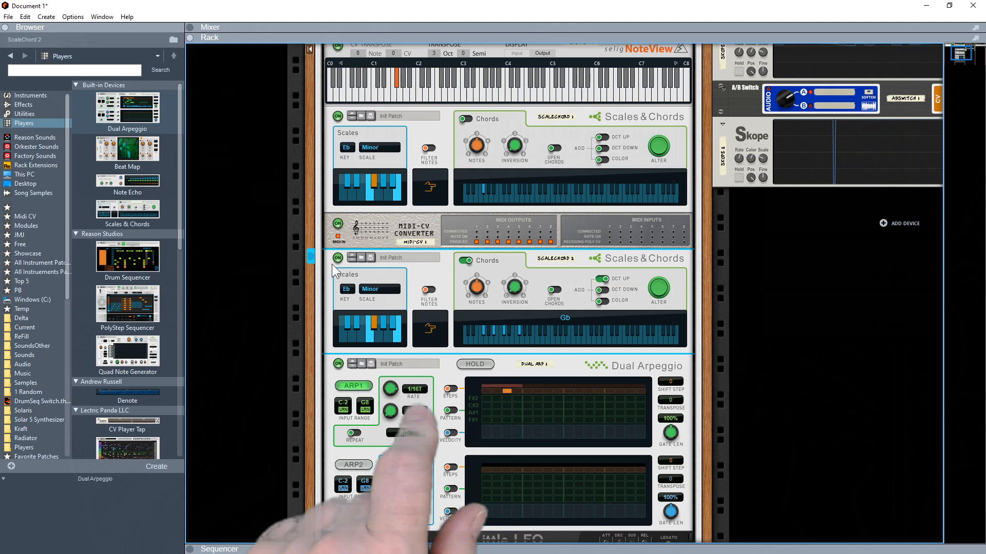
pyautogui.scroll(-5, 121, 314)
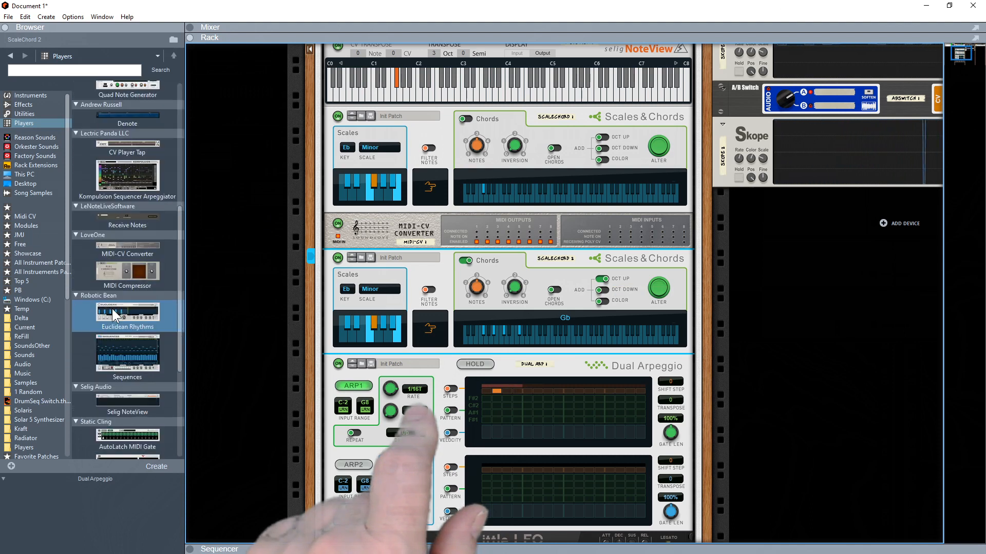
pyautogui.scroll(-5, 113, 313)
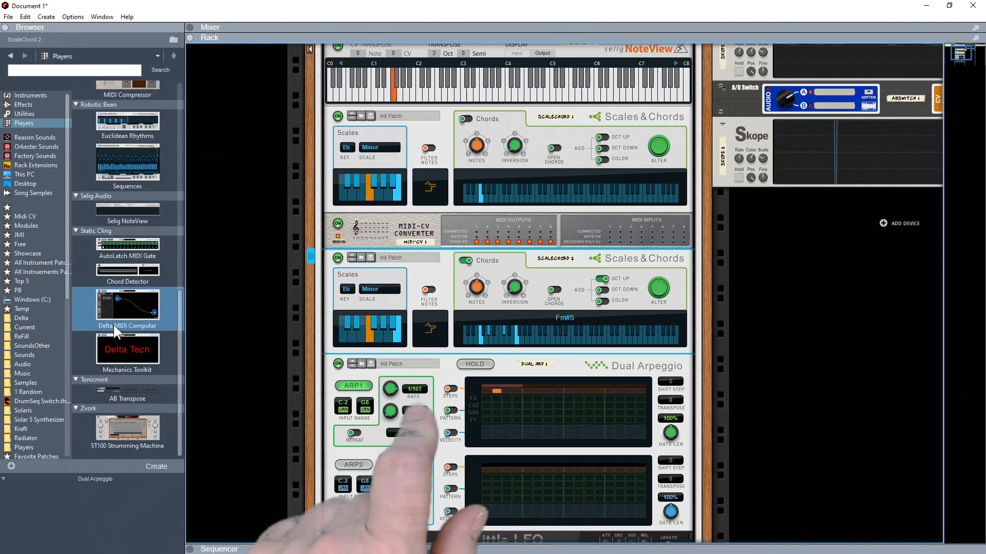
pyautogui.moveTo(123, 212); pyautogui.dragTo(442, 233)
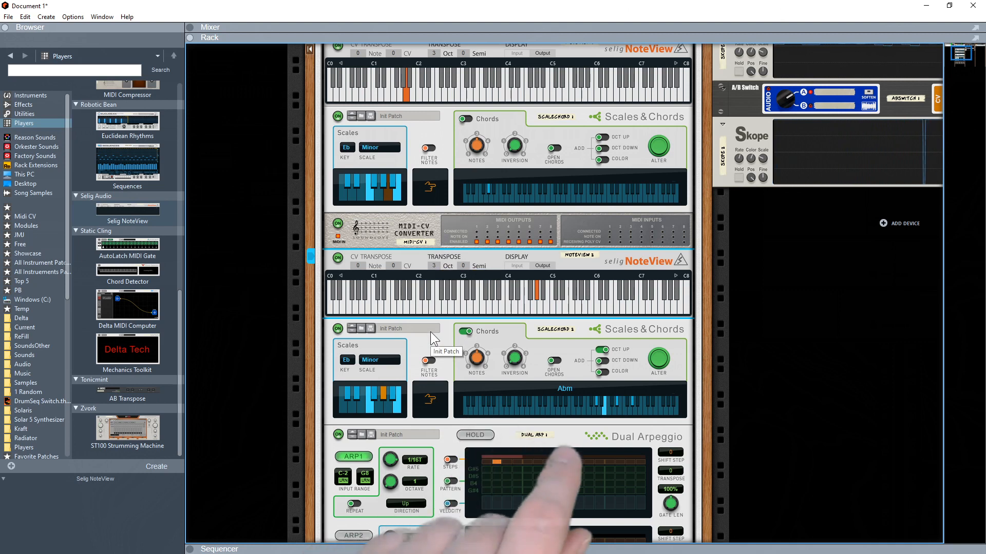
# Switch LFO 2 of the first Little LFO off and back on, and mute the Combinator's mix channel.
pyautogui.scroll(5, 430, 338)
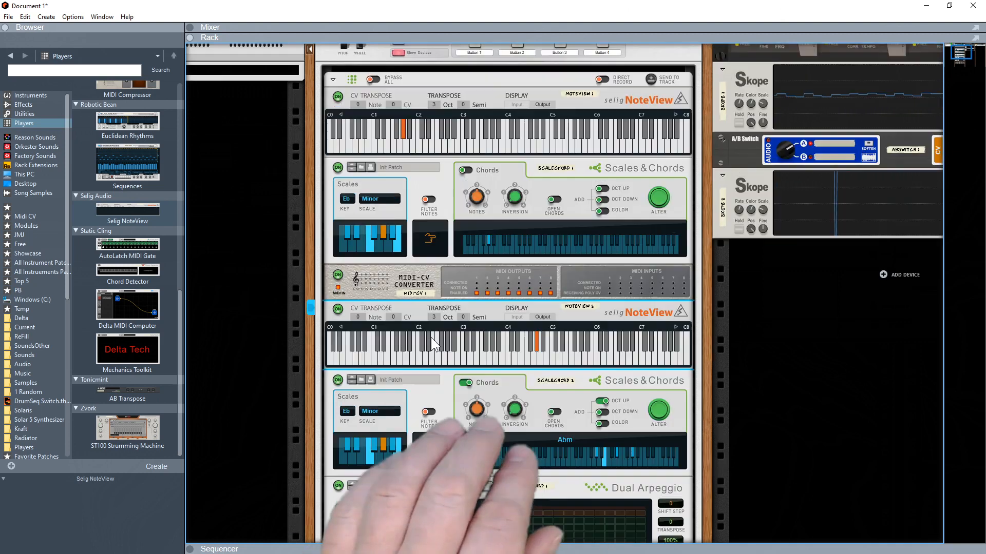
pyautogui.click(396, 88)
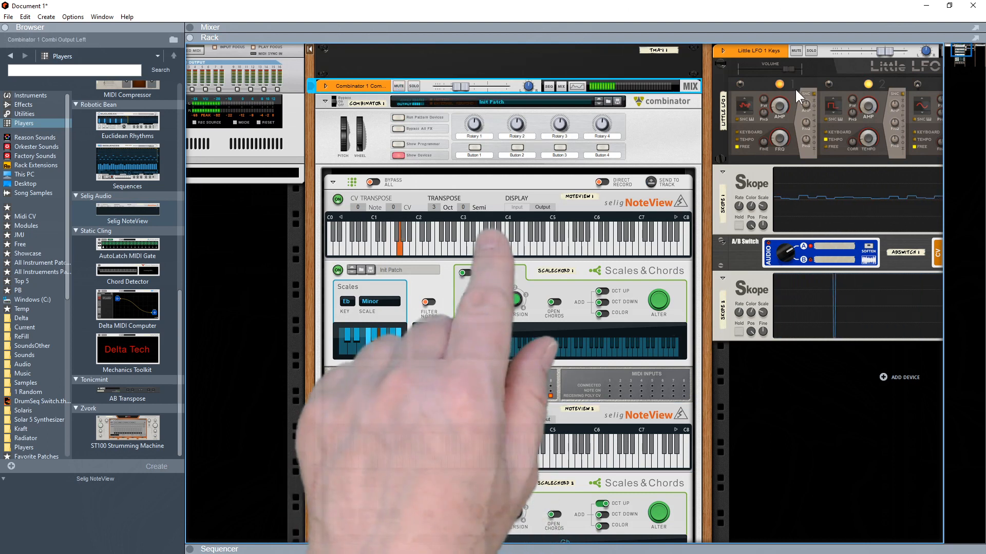
pyautogui.click(829, 84)
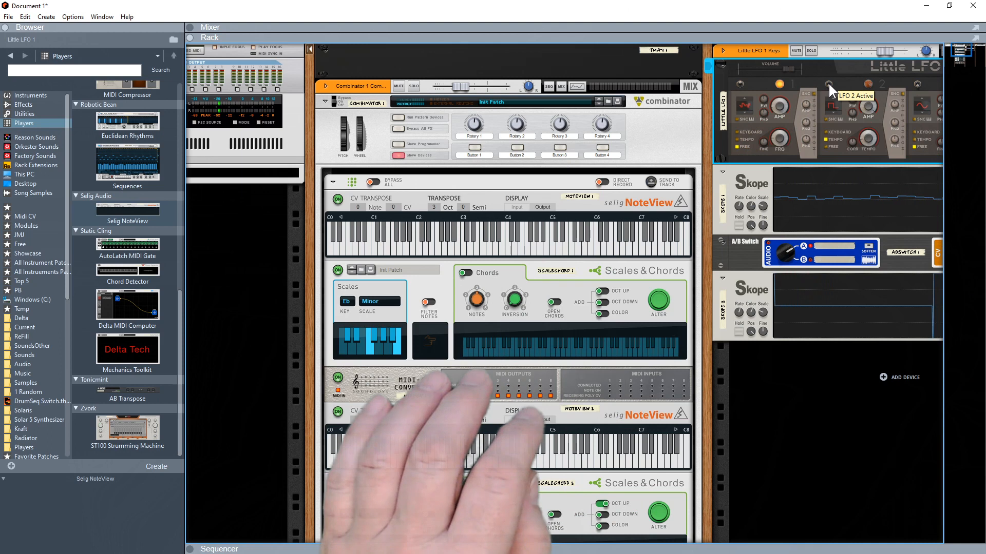
pyautogui.click(399, 85)
pyautogui.click(827, 84)
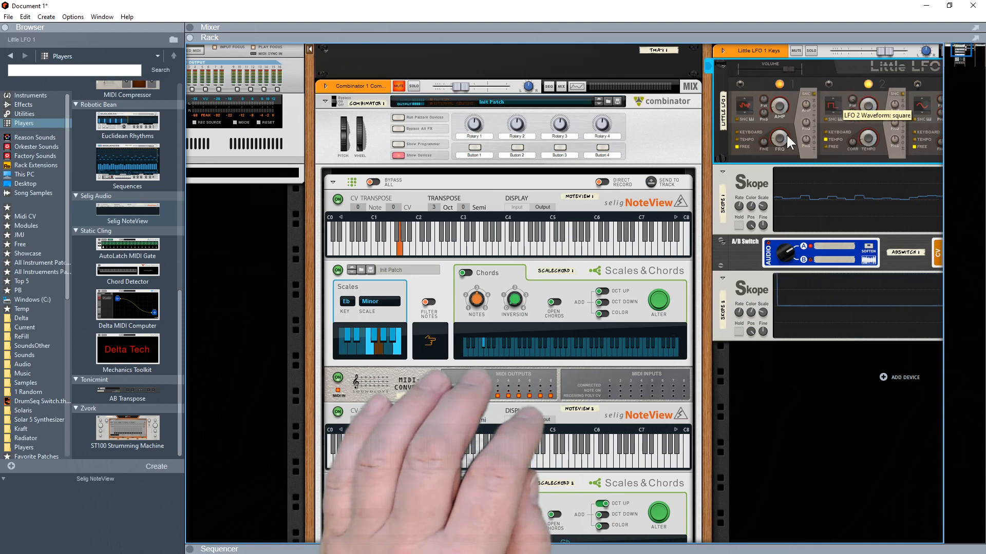
# Add a second MIDI-CV Converter below the first and patch the first one's Gate and Note output 1 to its matching inputs.
pyautogui.moveTo(706, 171); pyautogui.dragTo(617, 186)
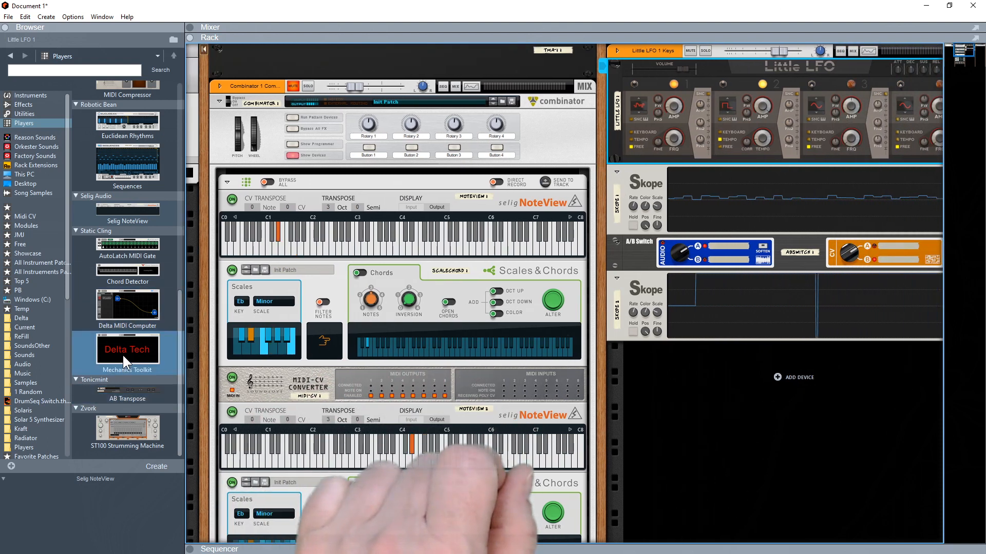
pyautogui.scroll(3, 123, 356)
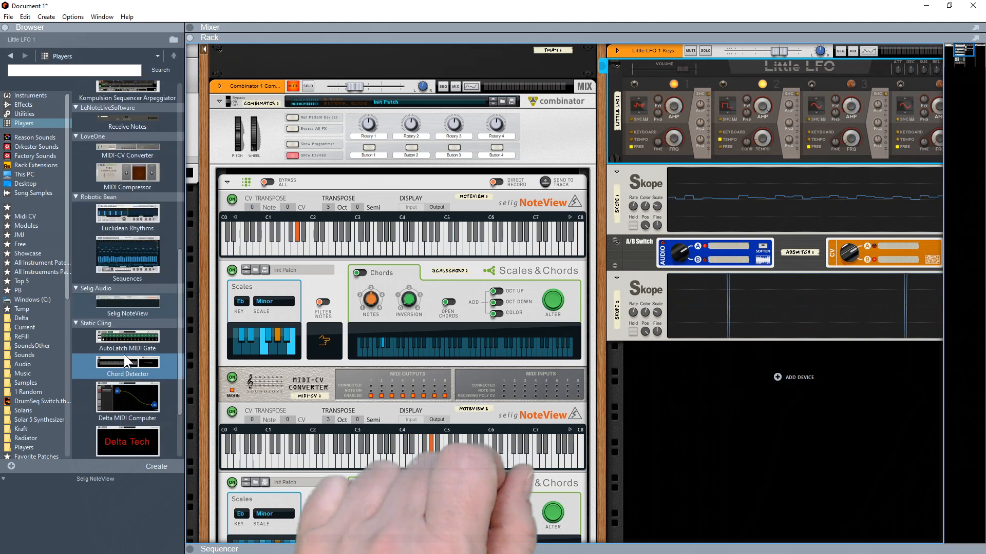
pyautogui.moveTo(127, 154); pyautogui.dragTo(463, 400)
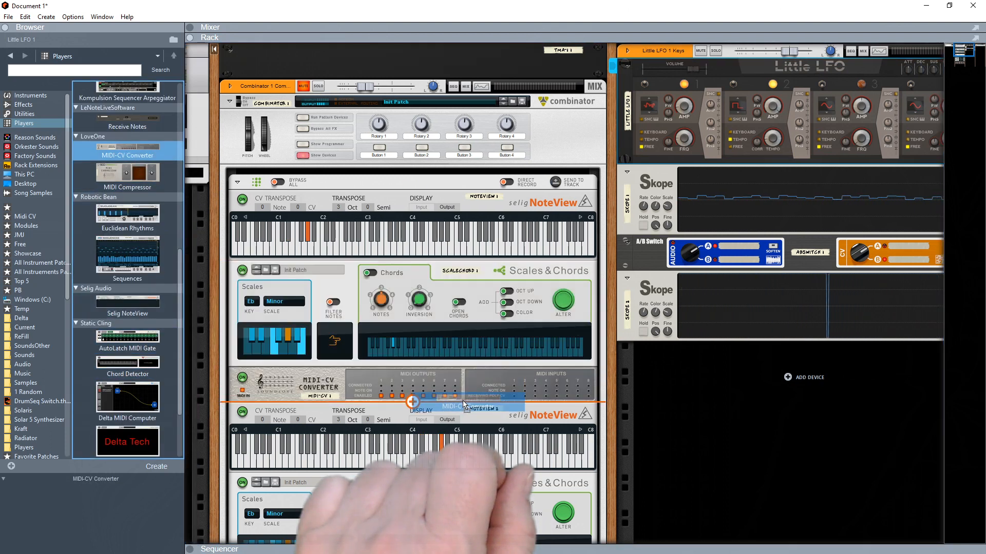
pyautogui.press('Tab')
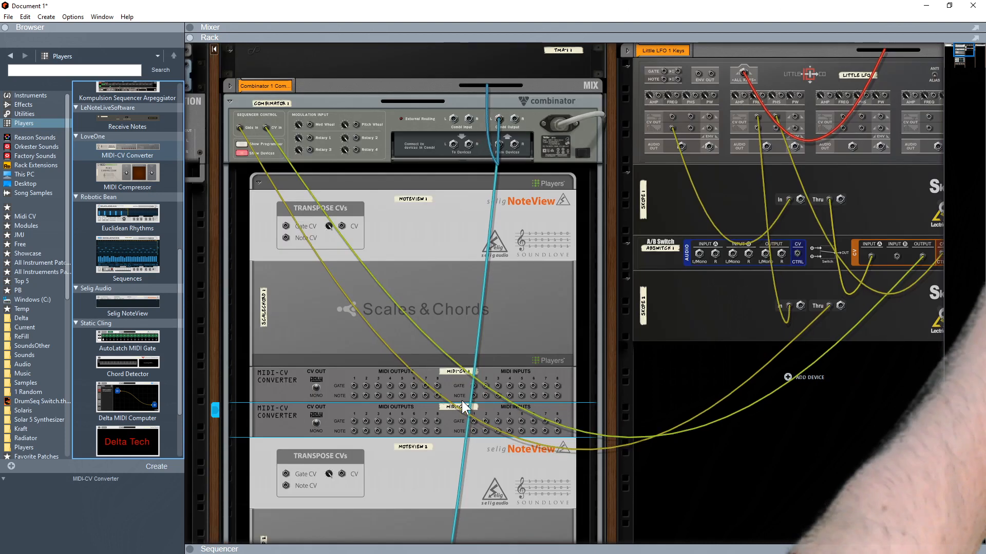
pyautogui.moveTo(354, 385)
pyautogui.mouseDown()
pyautogui.moveTo(470, 421)
pyautogui.moveTo(473, 431)
pyautogui.moveTo(355, 395)
pyautogui.mouseUp()
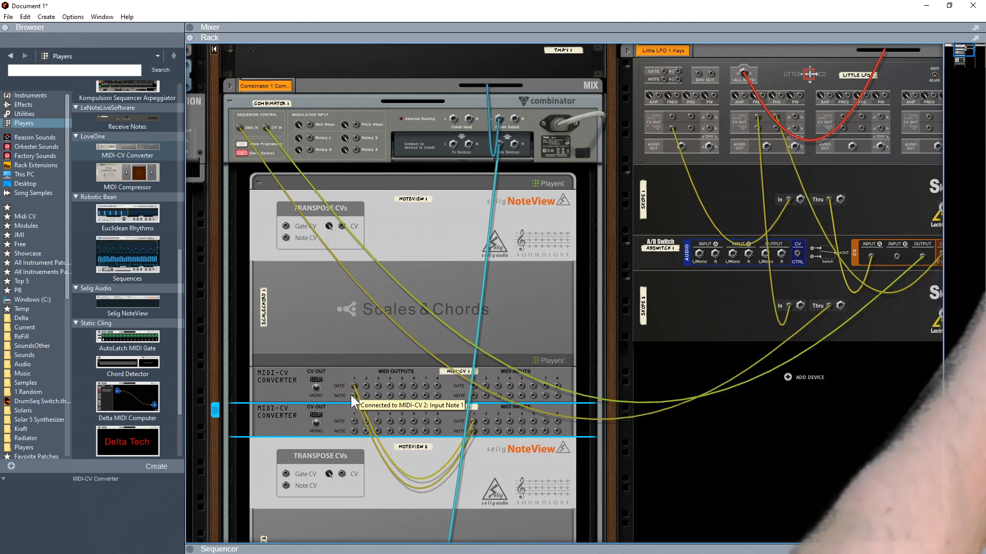
pyautogui.press('Tab')
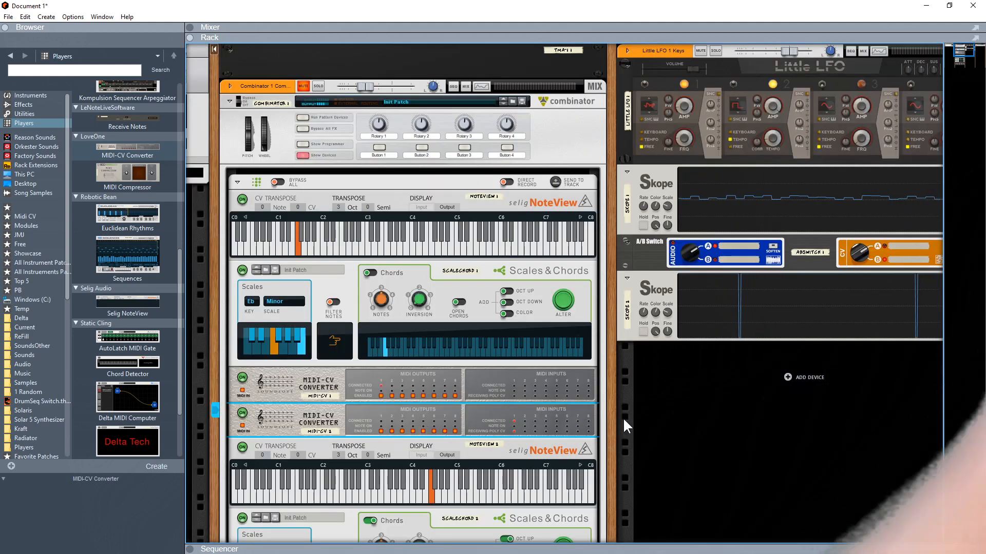
# Create another Little LFO below the FX Little Sweep PB Combinator and add an F-16 Analog Filter beneath it.
pyautogui.moveTo(609, 407); pyautogui.dragTo(311, 416)
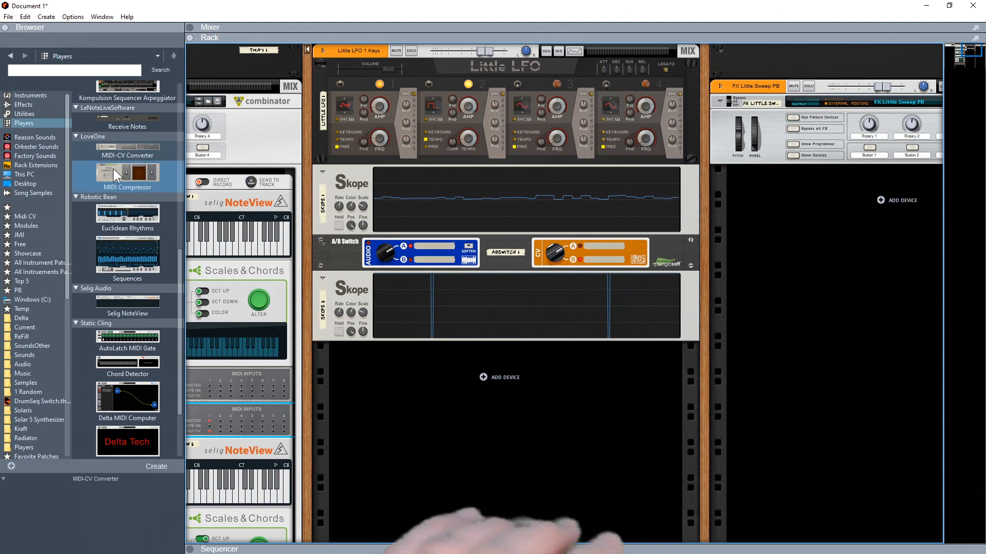
pyautogui.rightClick(880, 201)
pyautogui.moveTo(903, 284)
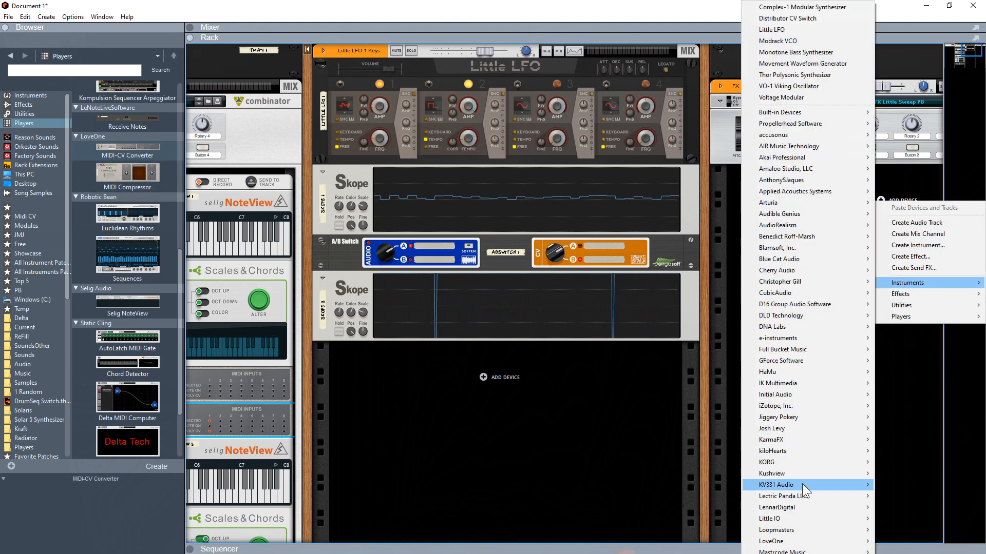
pyautogui.moveTo(810, 519)
pyautogui.click(889, 520)
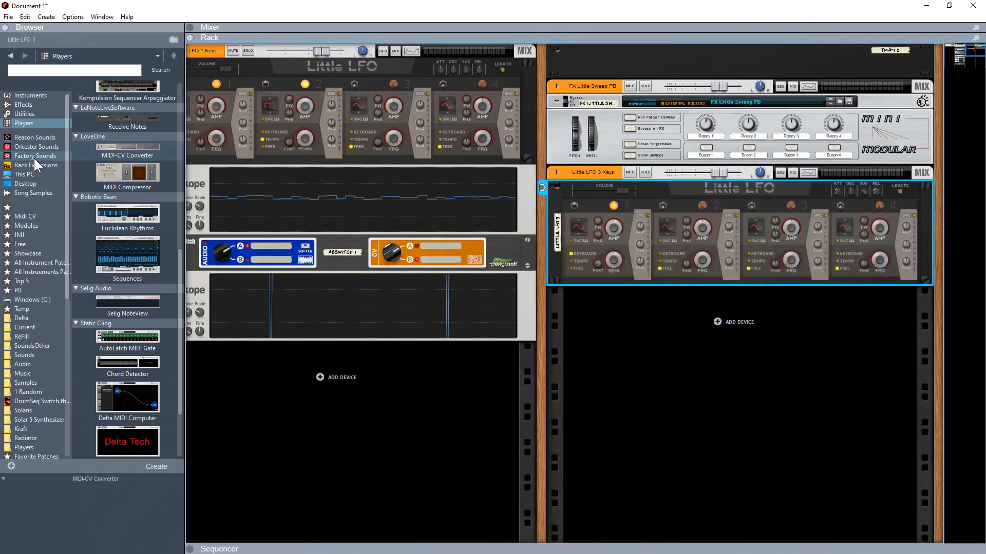
pyautogui.click(34, 227)
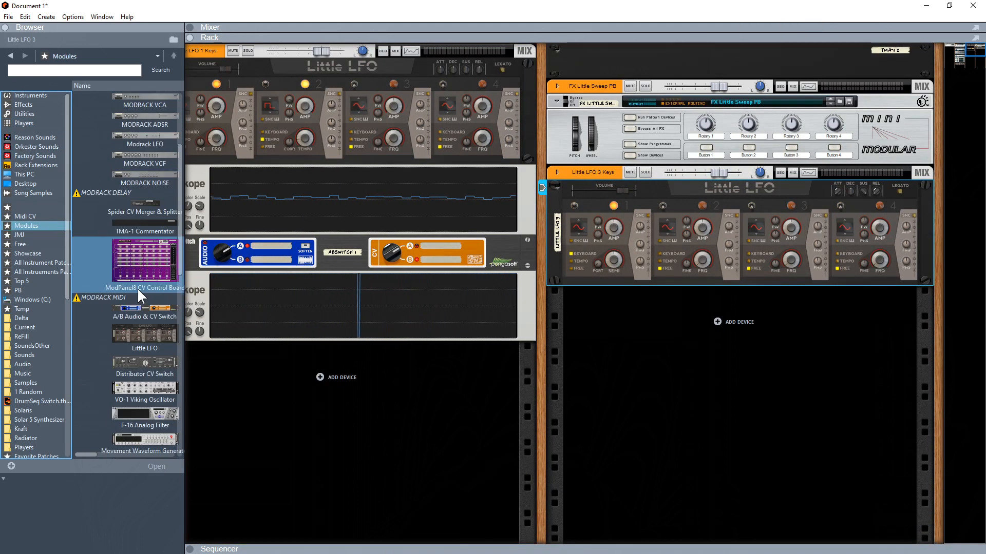
pyautogui.moveTo(141, 424)
pyautogui.mouseDown()
pyautogui.moveTo(621, 346)
pyautogui.moveTo(670, 328)
pyautogui.mouseUp()
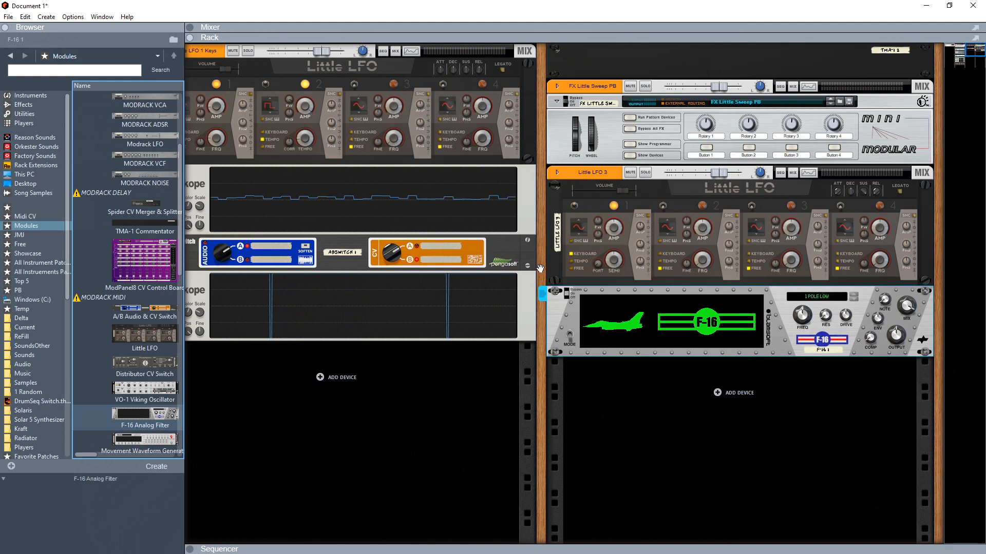
# Move the second MIDI-CV Converter onto the new Little LFO as its player and lower that instrument's mix channel level.
pyautogui.hscroll(-8, 513, 279)
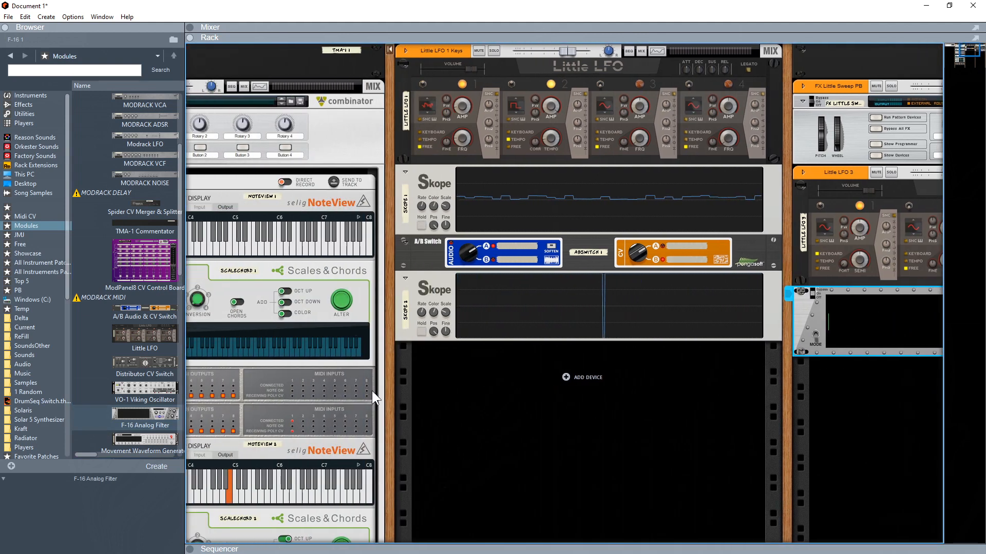
pyautogui.moveTo(258, 409); pyautogui.dragTo(888, 190)
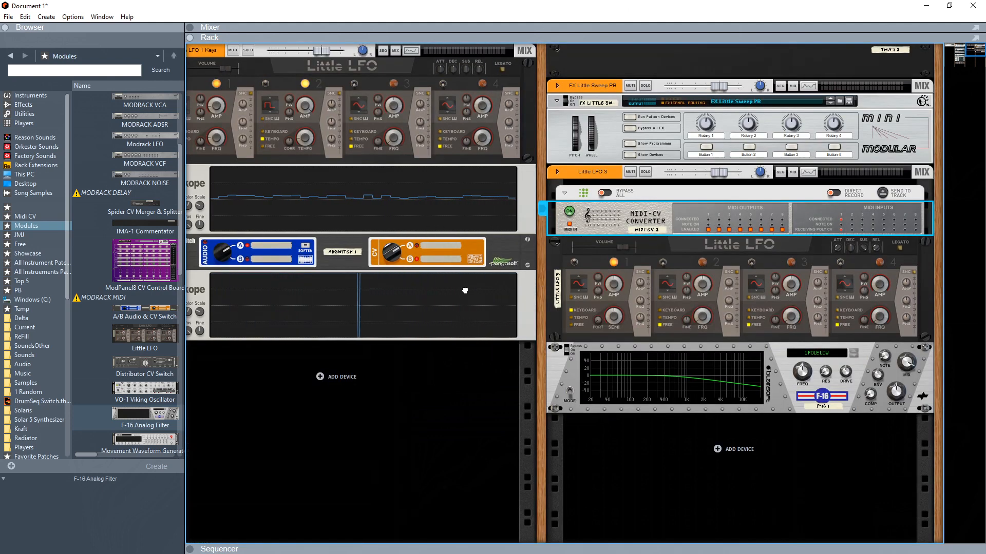
pyautogui.moveTo(719, 174); pyautogui.dragTo(694, 174)
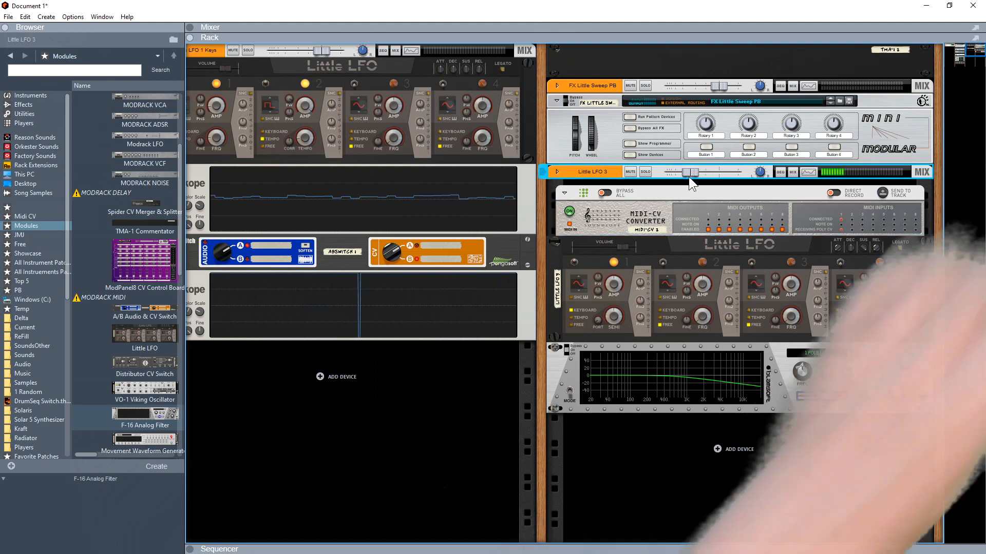
# Patch the new Little LFO's Env Out, Note, LFO 3 and LFO 4 CV outputs to the F-16's envelope, note, frequency and resonance CV inputs.
pyautogui.press('Tab')
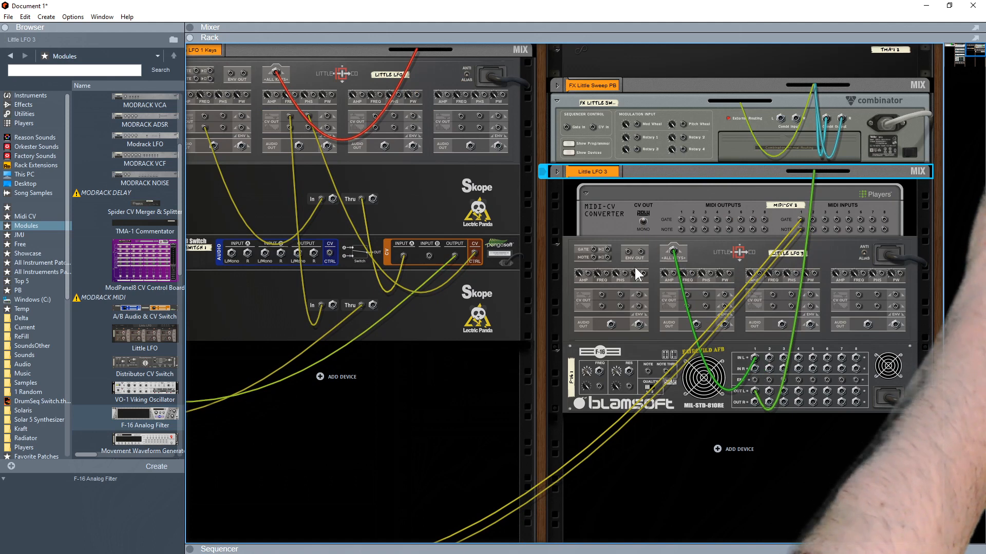
pyautogui.moveTo(626, 251); pyautogui.dragTo(753, 380)
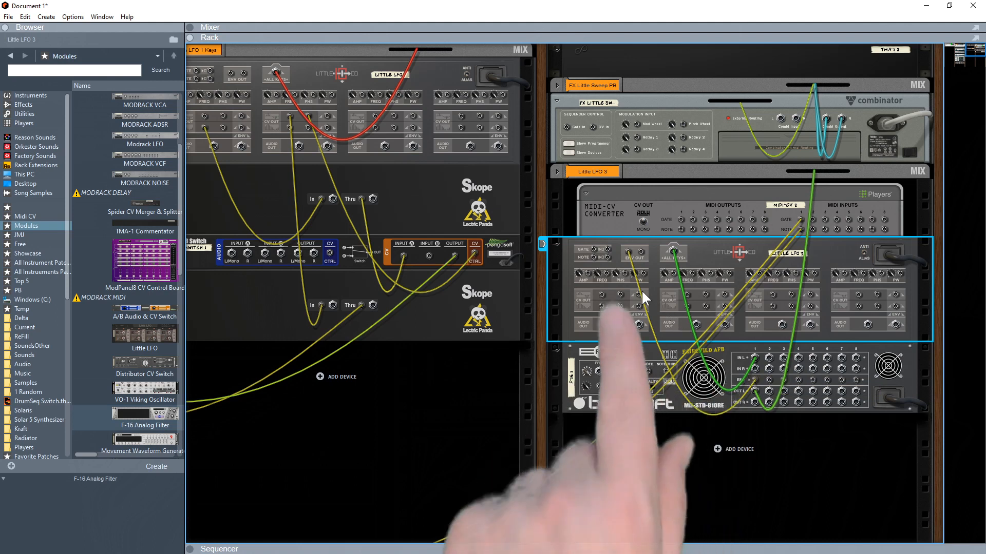
pyautogui.moveTo(607, 257); pyautogui.dragTo(648, 373)
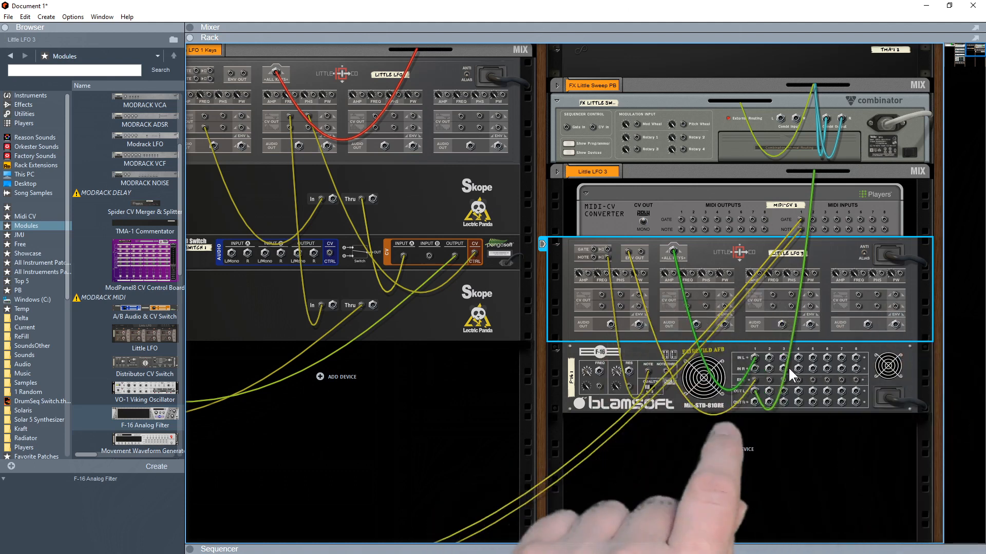
pyautogui.moveTo(772, 294); pyautogui.dragTo(600, 387)
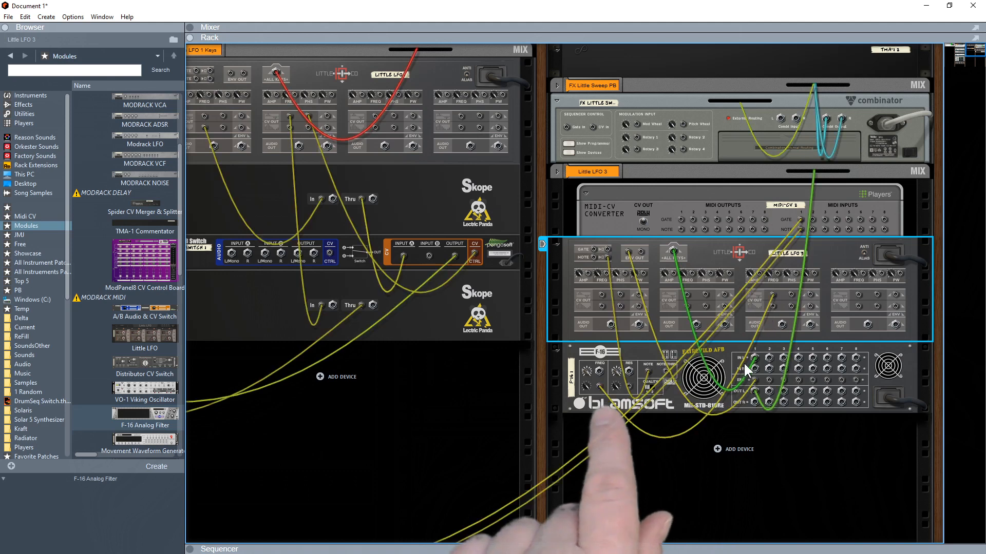
pyautogui.moveTo(858, 294); pyautogui.dragTo(630, 386)
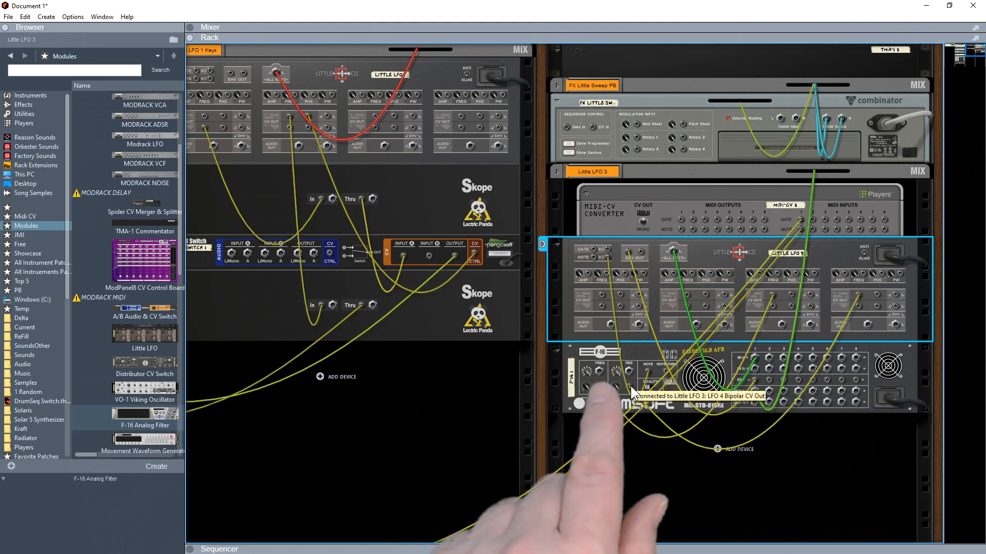
pyautogui.press('Tab')
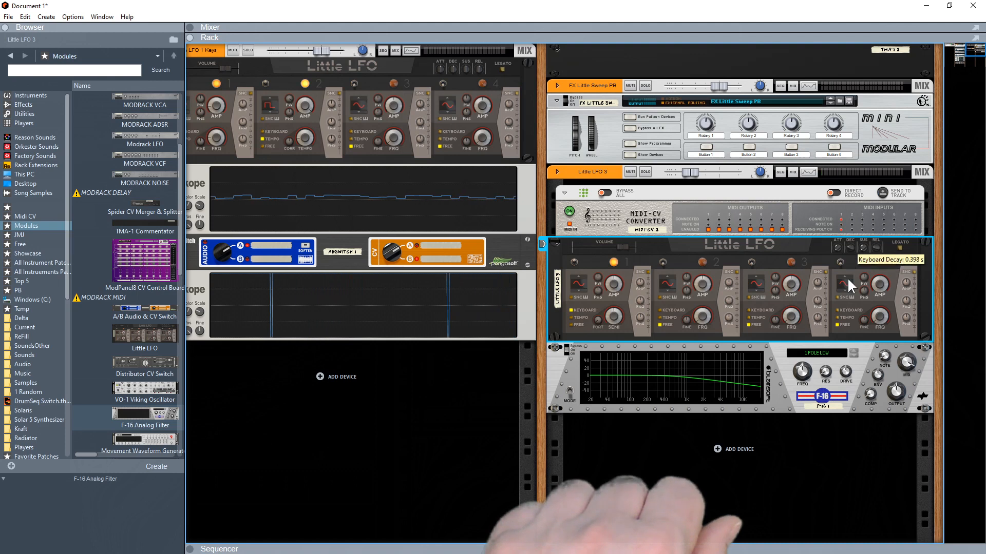
# Set the F-16 to 4 Pole Low with a lower frequency, resonance 3.8 and more note tracking, and raise the Little LFO 3 channel level.
pyautogui.click(817, 353)
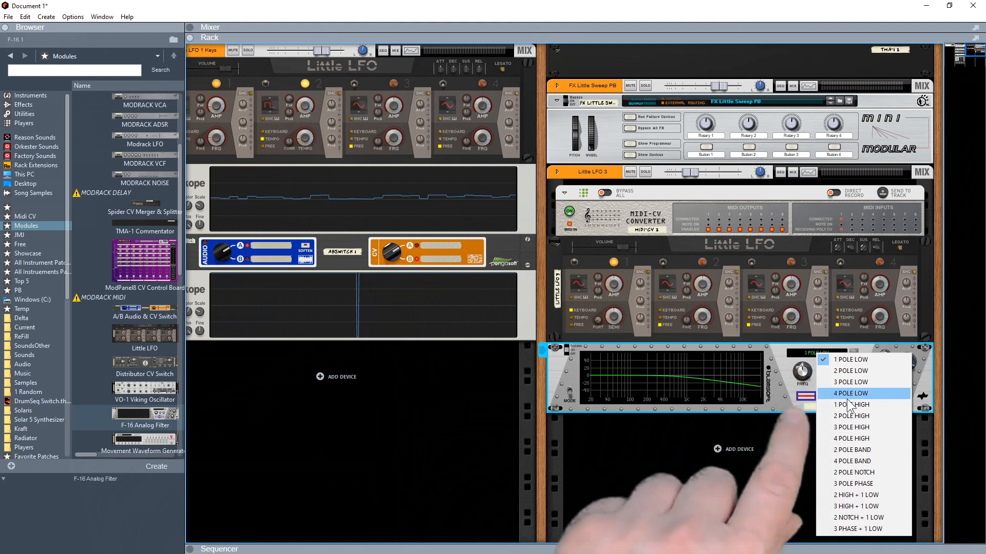
pyautogui.click(847, 396)
pyautogui.moveTo(801, 371); pyautogui.dragTo(806, 400)
pyautogui.moveTo(822, 329); pyautogui.dragTo(822, 321)
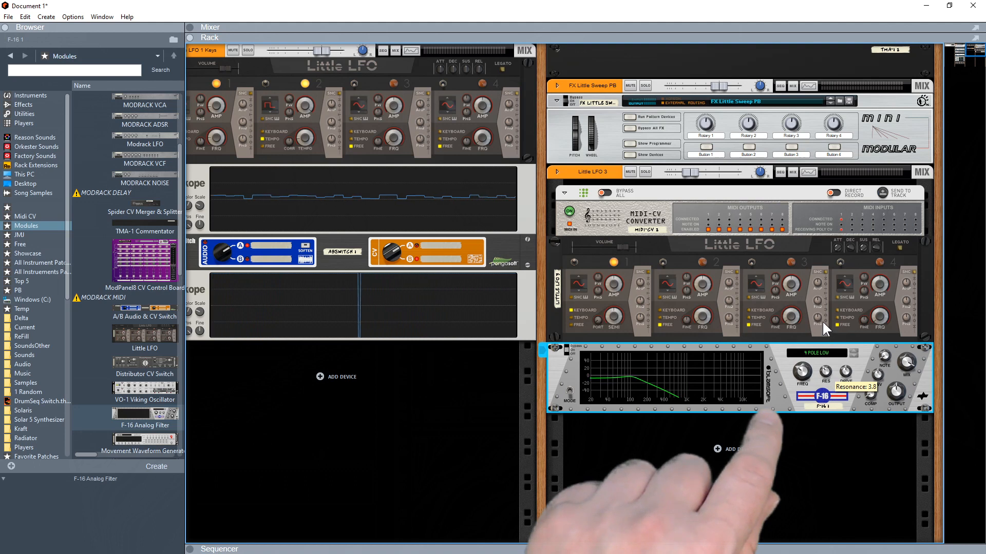
pyautogui.moveTo(887, 355); pyautogui.dragTo(888, 243)
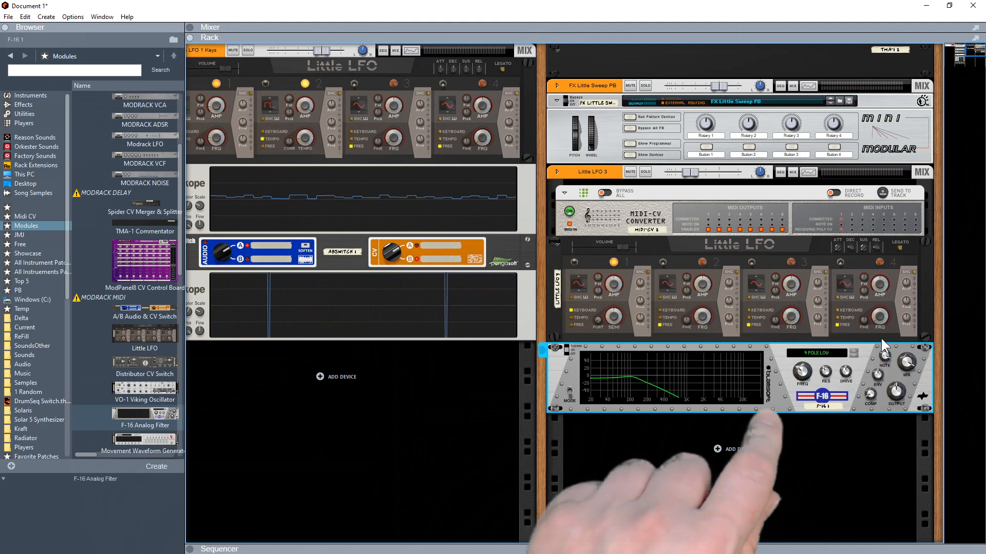
pyautogui.moveTo(800, 373)
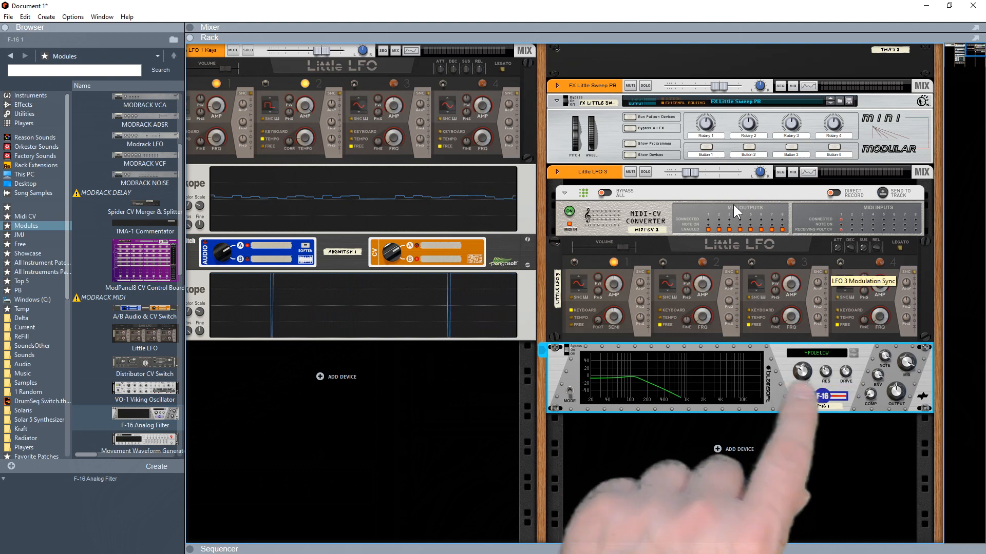
pyautogui.moveTo(692, 174); pyautogui.dragTo(713, 171)
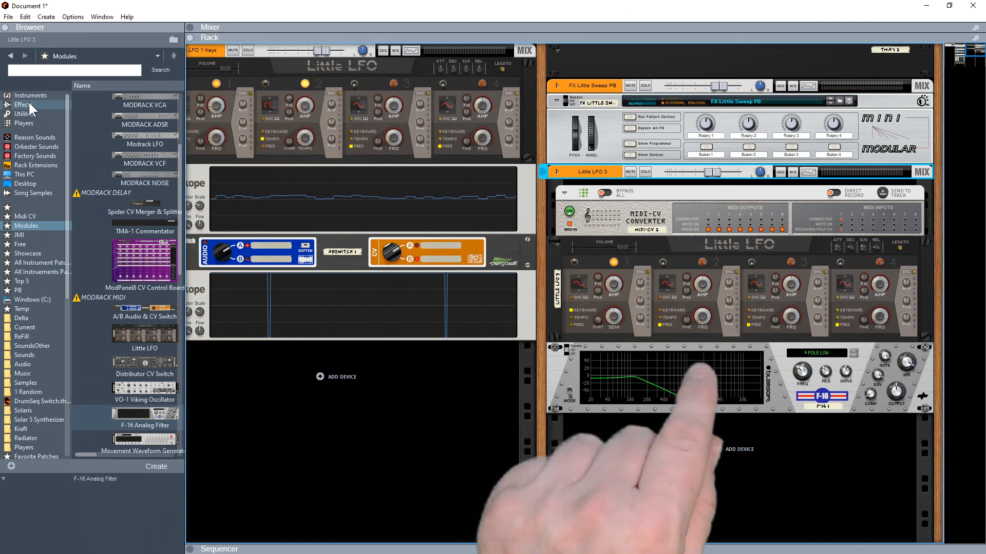
# Add a Sequences player to Little LFO 3 below its MIDI-CV Converter.
pyautogui.click(22, 124)
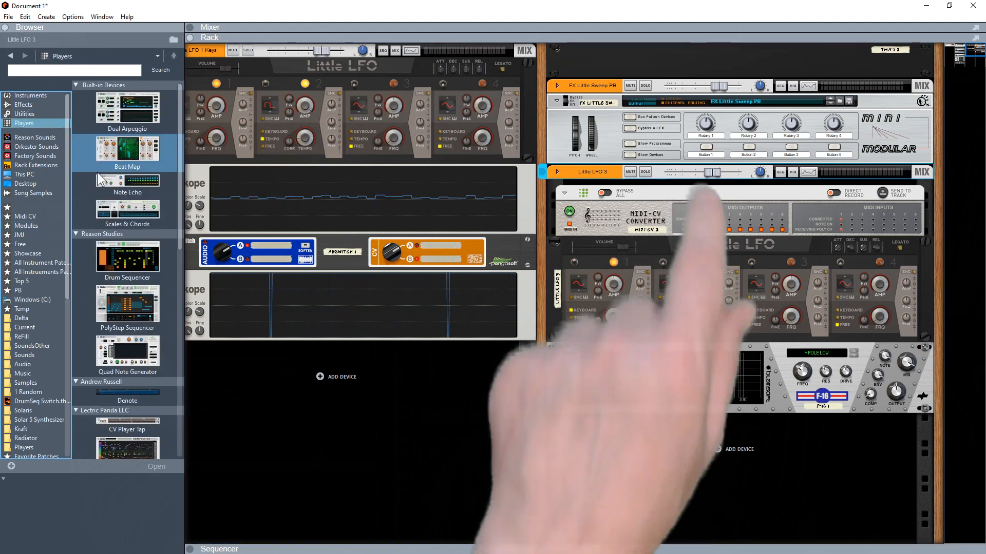
pyautogui.scroll(-3, 103, 279)
pyautogui.scroll(-2, 108, 281)
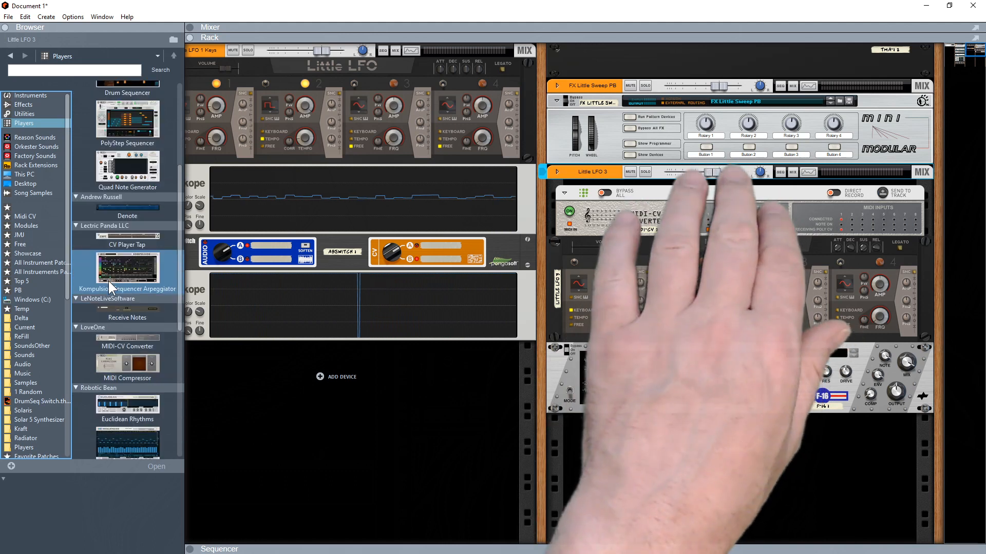
pyautogui.scroll(-3, 107, 290)
pyautogui.moveTo(115, 408); pyautogui.dragTo(656, 248)
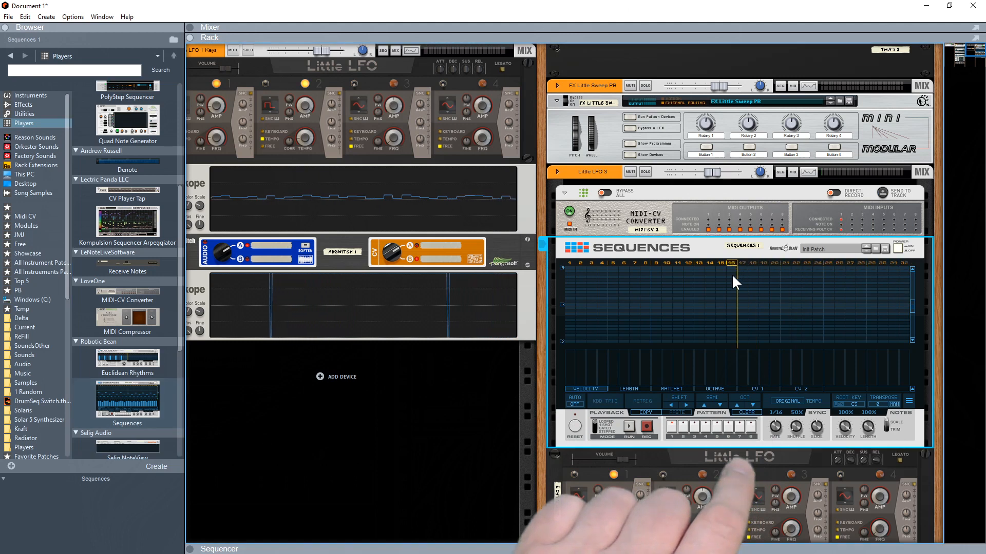
# Draw a 16-step pattern with C2 on steps 1, 5, 6, 9, 13, 15 and 16 and C3 on 3, 7, 11 and 14, and run it.
pyautogui.click(569, 340)
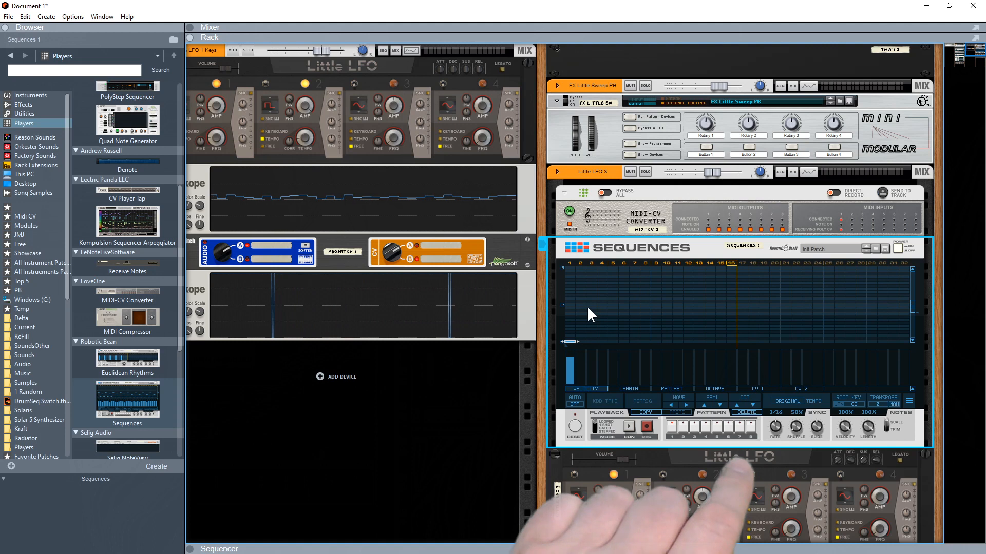
pyautogui.click(591, 305)
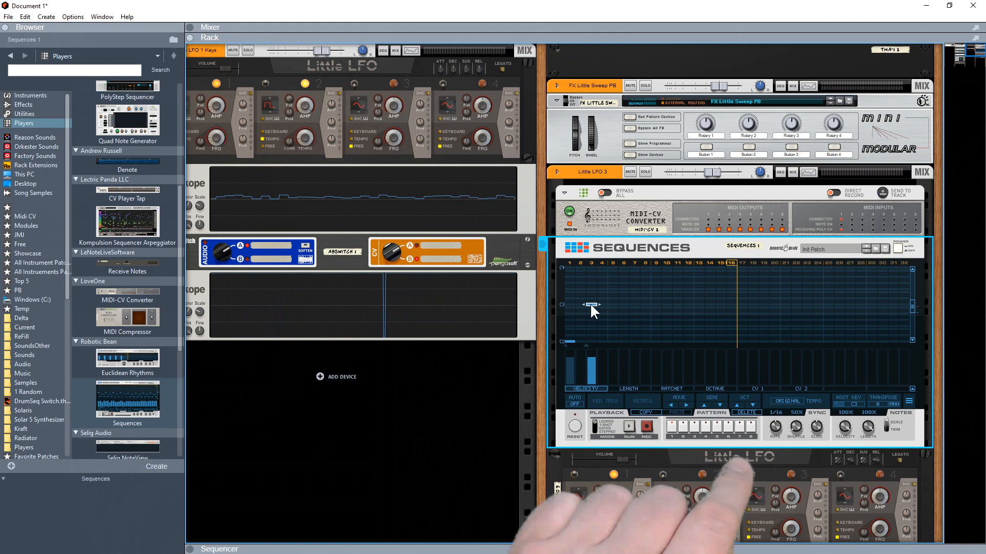
pyautogui.click(611, 341)
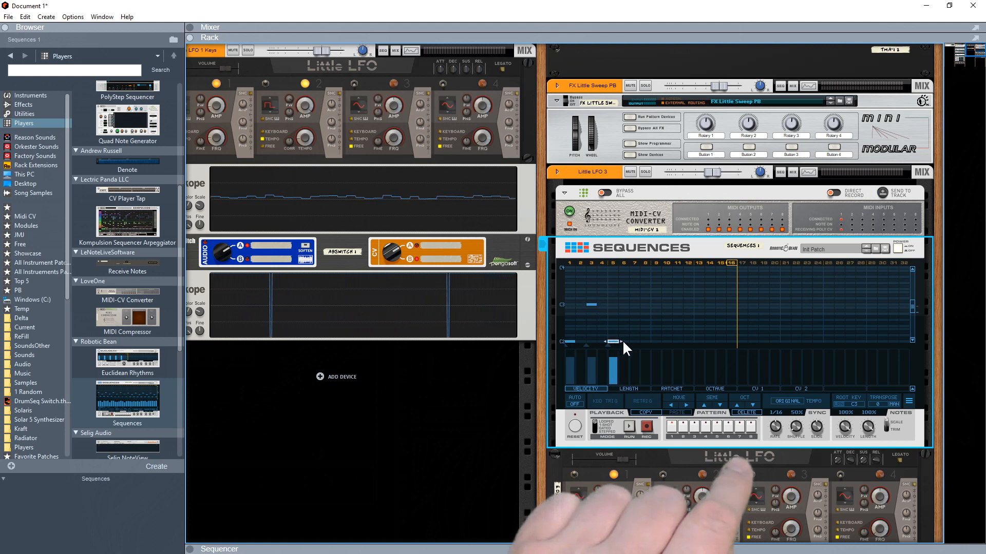
pyautogui.click(622, 340)
pyautogui.click(634, 304)
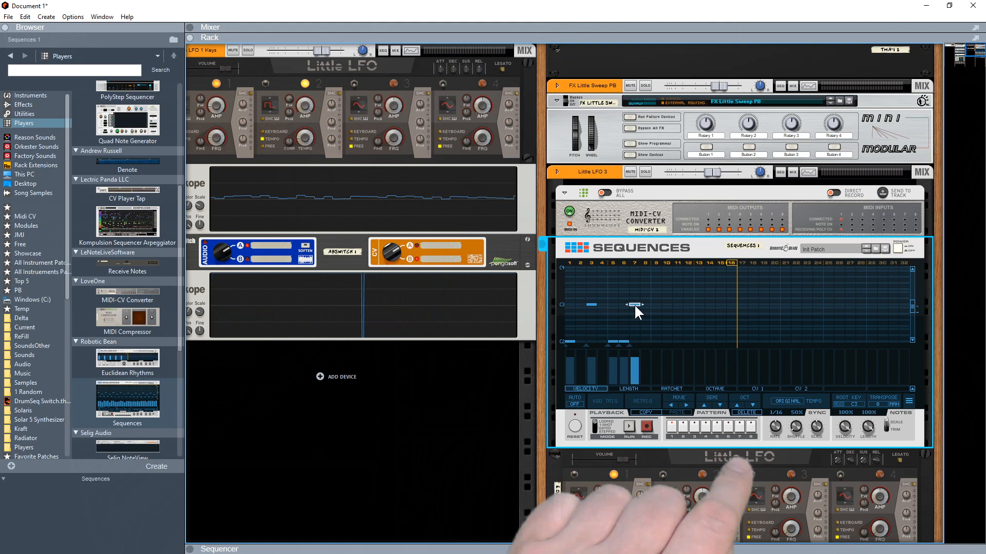
pyautogui.click(655, 341)
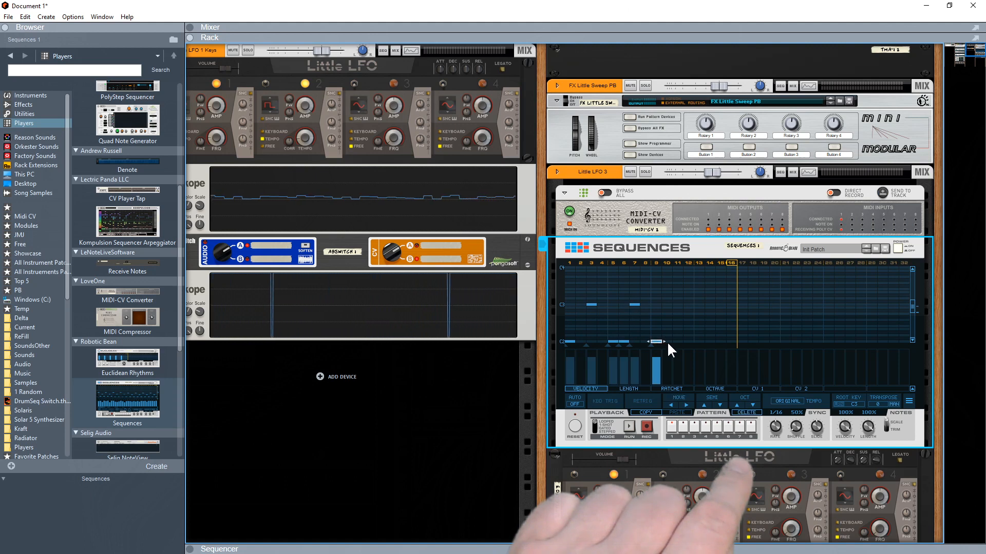
pyautogui.click(676, 304)
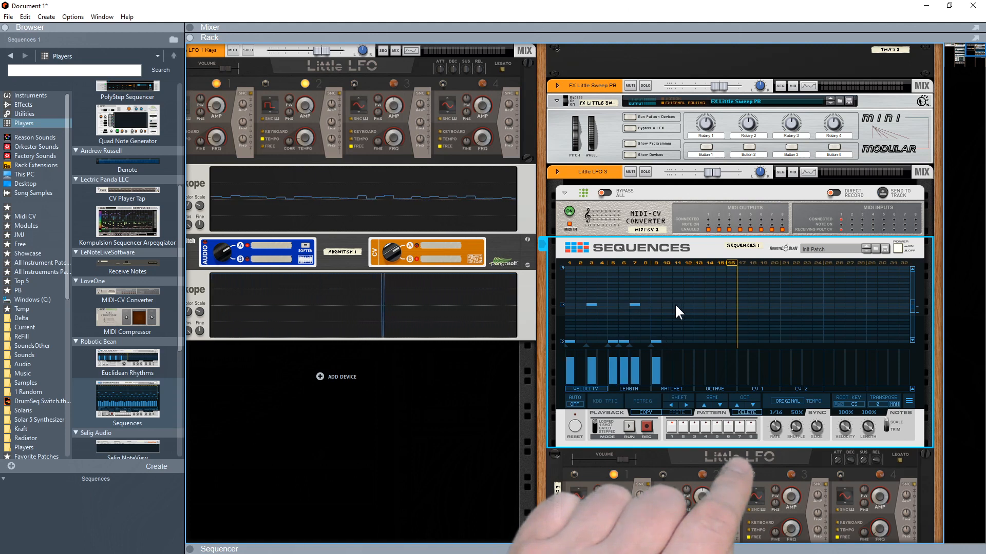
pyautogui.click(699, 341)
pyautogui.click(709, 305)
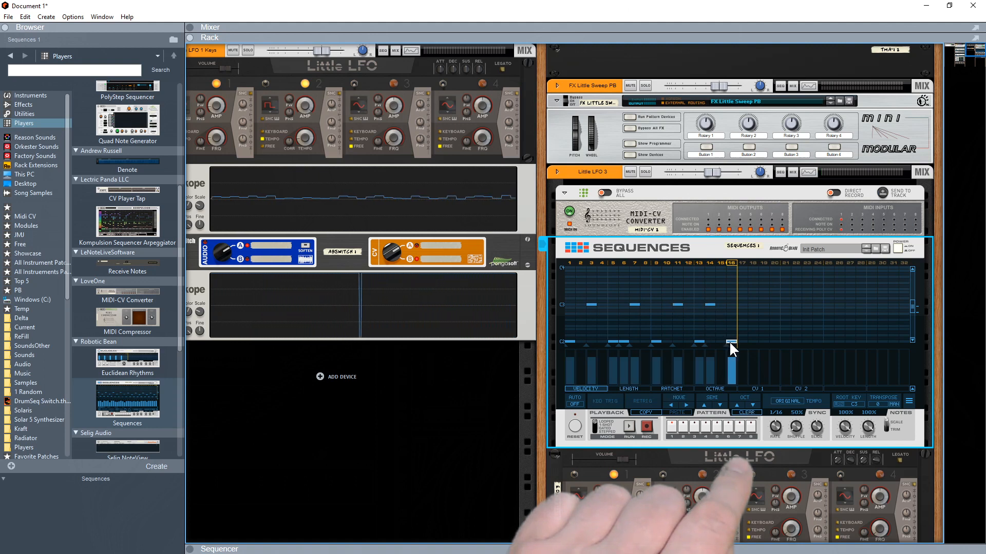
pyautogui.click(718, 341)
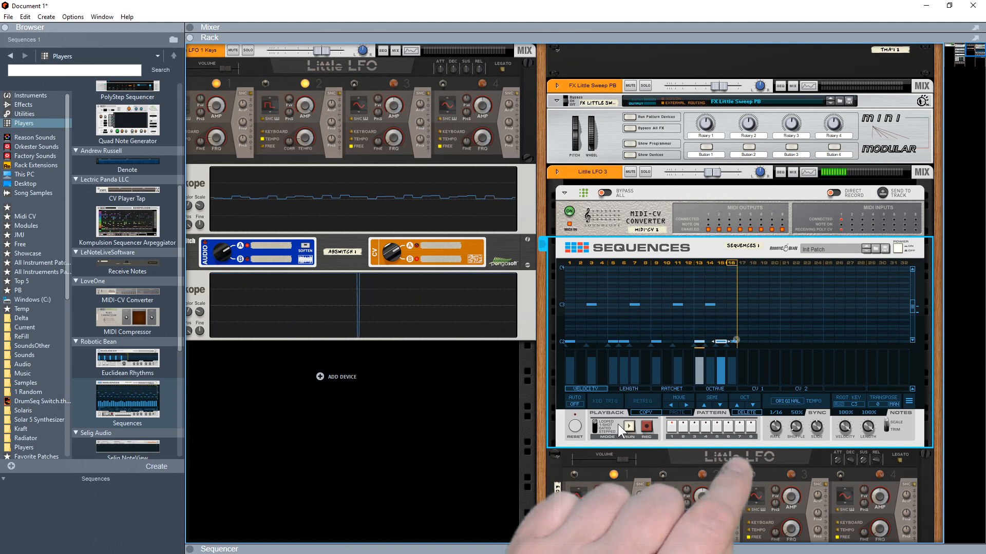
# Give Little LFO 3's LFO 1 a square waveform and switch on LFO 2 with Keyboard as frequency source and a sawtooth waveform.
pyautogui.scroll(-4, 703, 360)
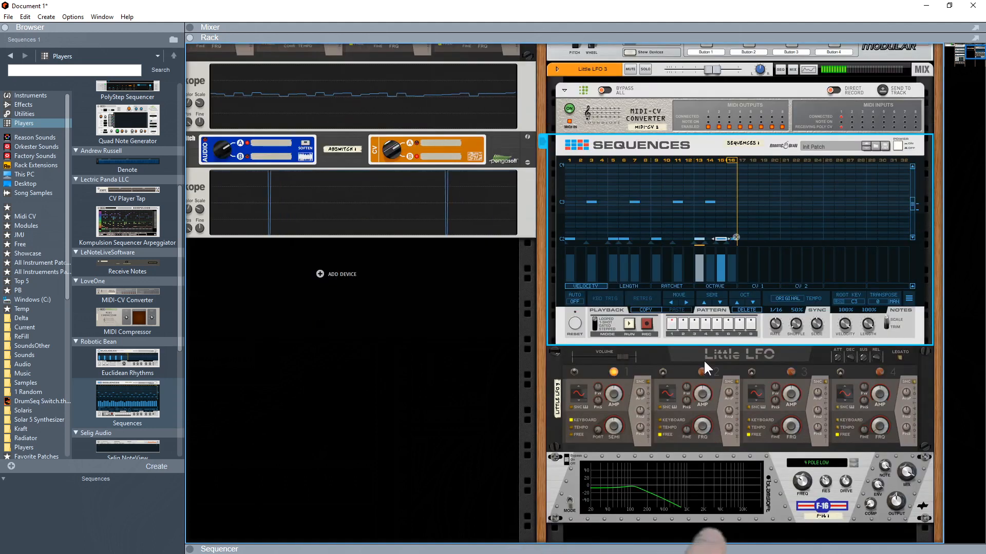
pyautogui.click(578, 386)
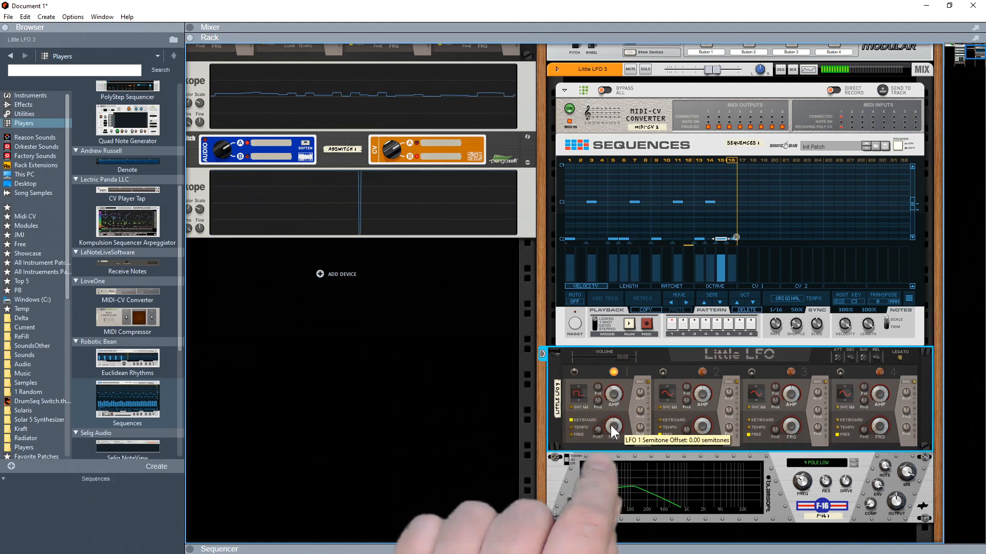
pyautogui.moveTo(611, 440); pyautogui.dragTo(608, 450)
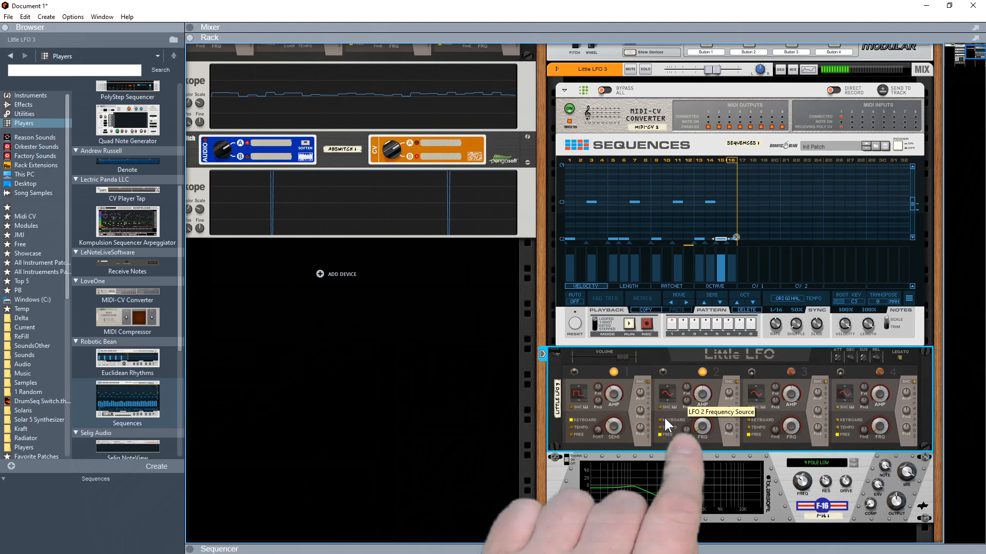
pyautogui.click(669, 386)
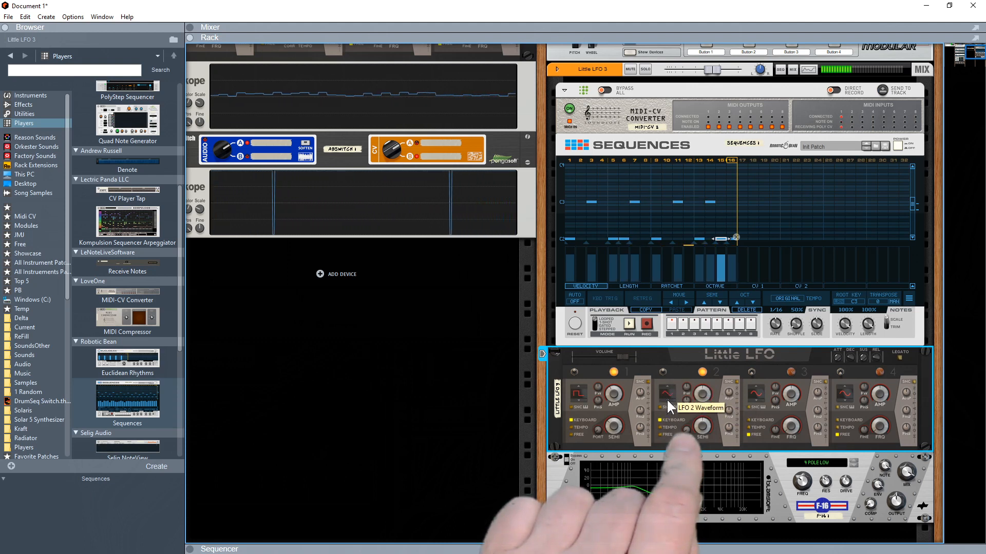
pyautogui.click(667, 385)
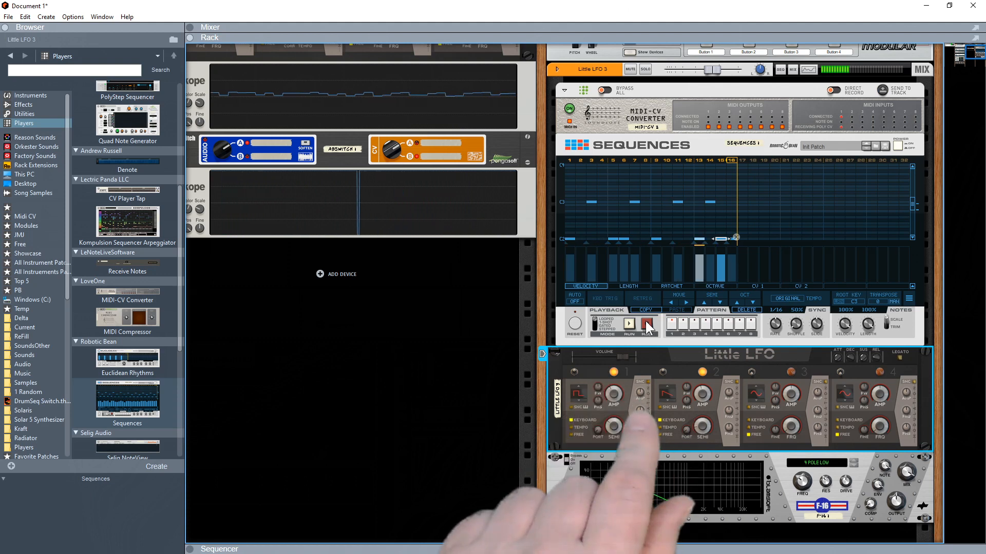
# Switch the Sequences player's transpose mode to Key and set its root key to C1.
pyautogui.scroll(3, 292, 180)
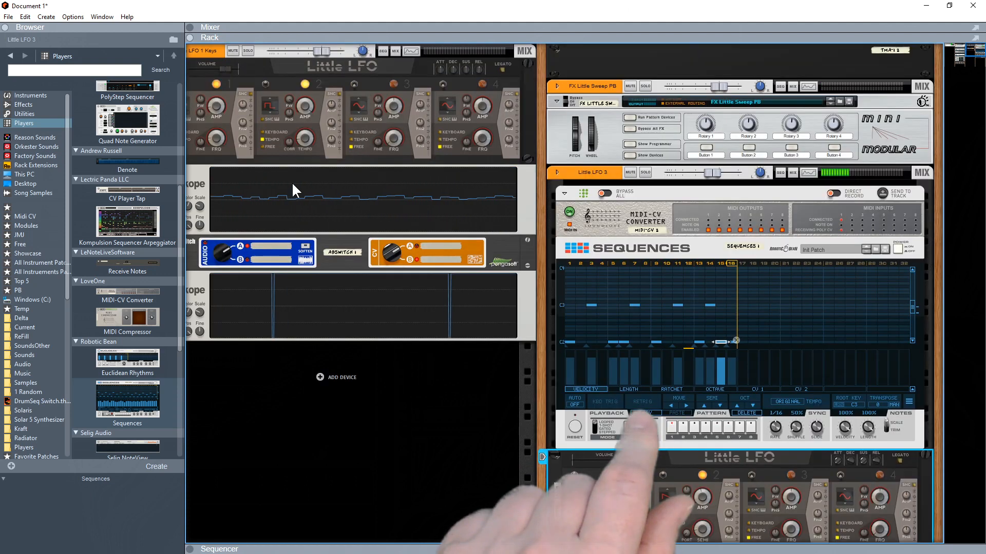
pyautogui.moveTo(538, 185); pyautogui.dragTo(611, 195)
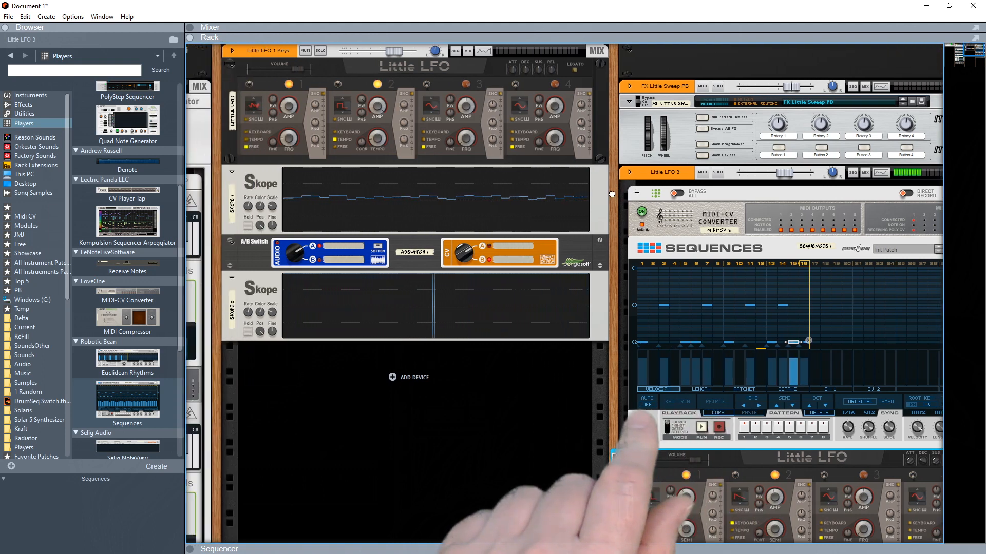
pyautogui.moveTo(611, 195); pyautogui.dragTo(812, 209)
pyautogui.moveTo(442, 361); pyautogui.dragTo(620, 361)
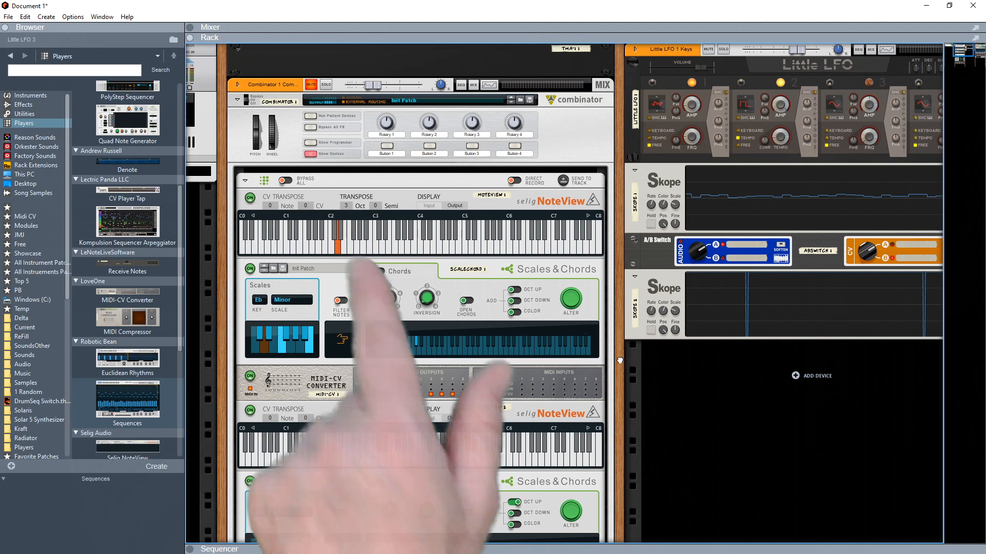
pyautogui.moveTo(619, 361); pyautogui.dragTo(145, 392)
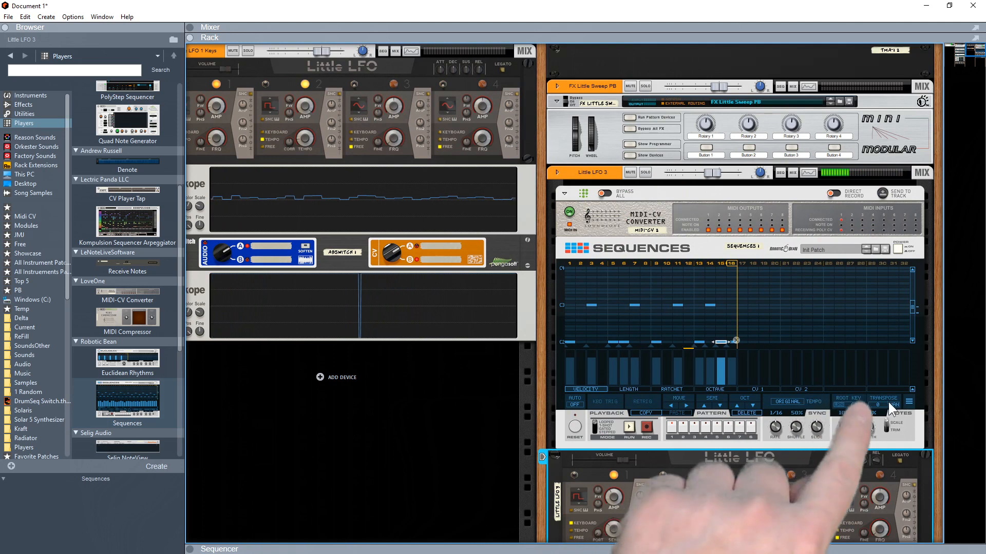
pyautogui.click(908, 401)
pyautogui.click(926, 422)
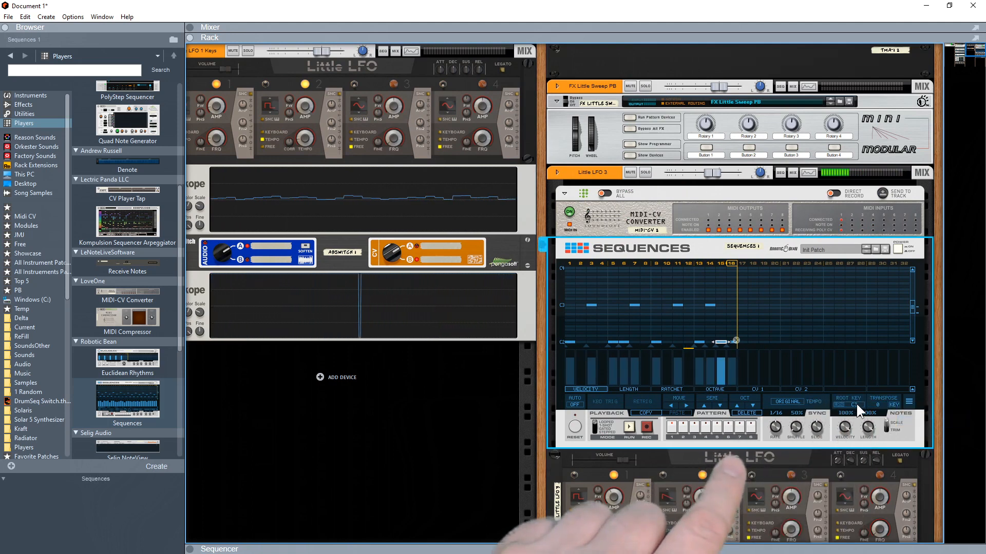
pyautogui.moveTo(855, 405); pyautogui.dragTo(856, 430)
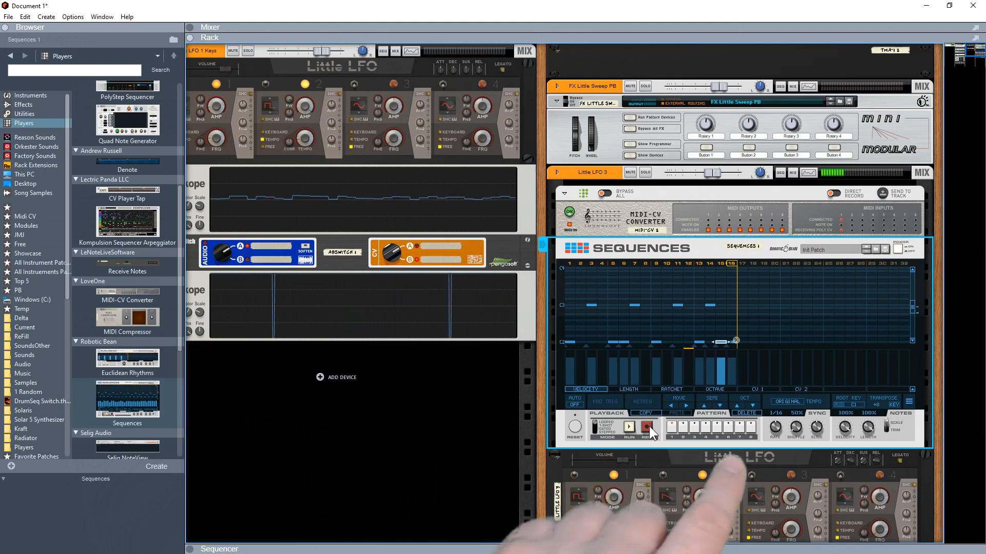
# Unmute the Combinator 1 mix channel so its voice plays together with Little LFO 3's bass sequence.
pyautogui.moveTo(544, 385); pyautogui.dragTo(866, 414)
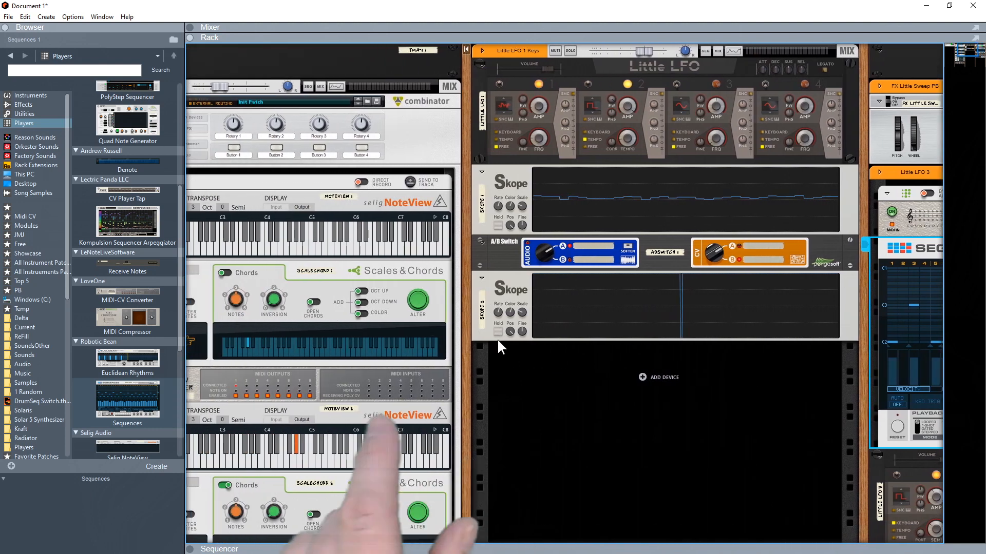
pyautogui.moveTo(465, 315); pyautogui.dragTo(563, 313)
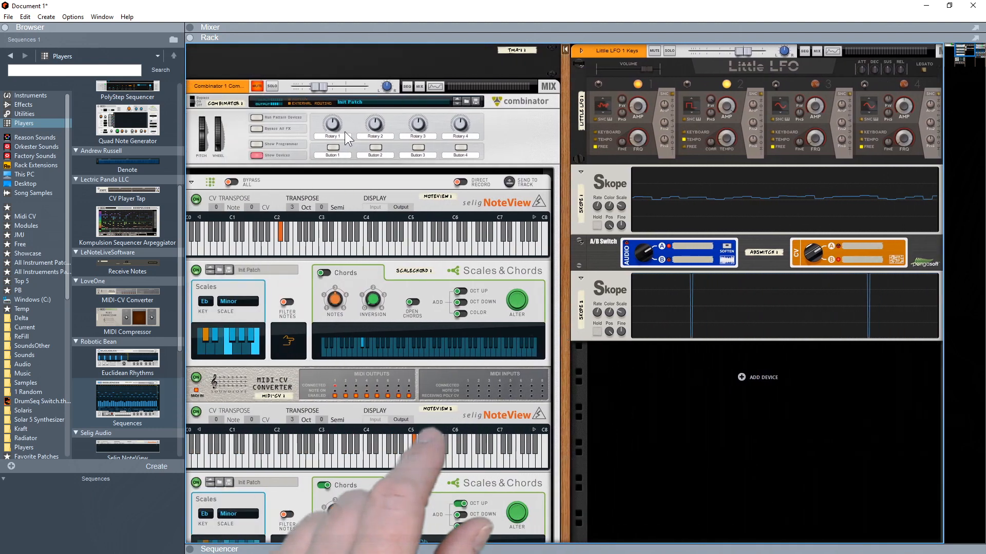
pyautogui.click(256, 86)
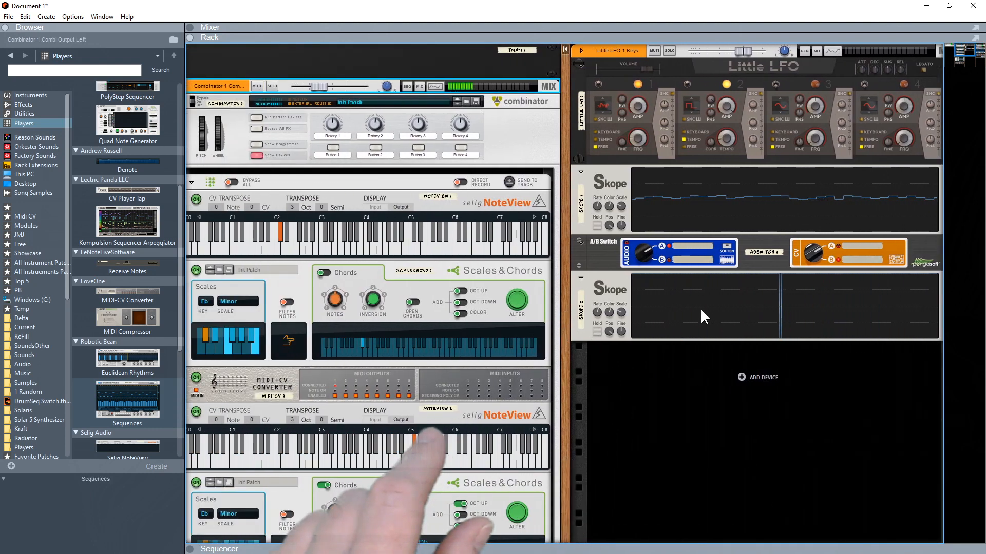
pyautogui.moveTo(567, 363); pyautogui.dragTo(145, 374)
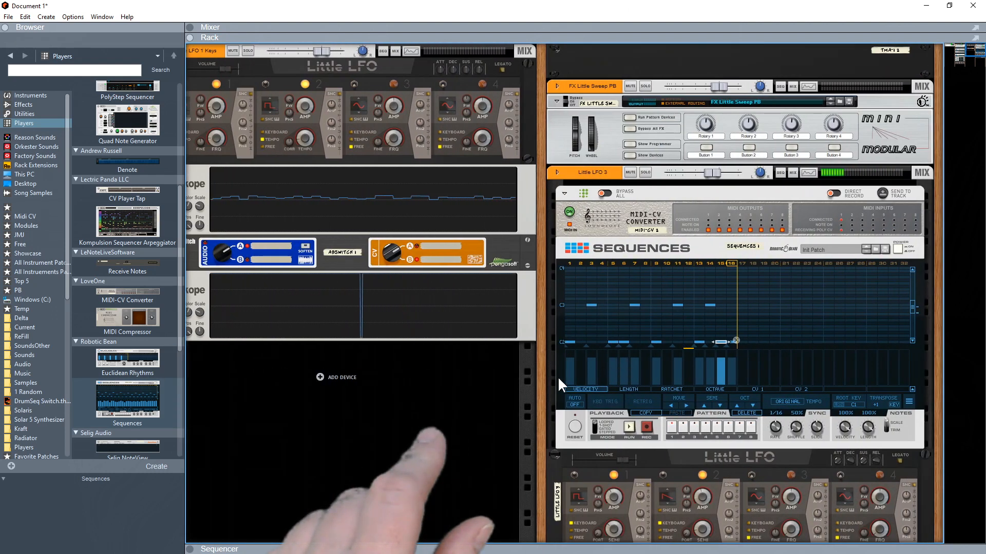
pyautogui.moveTo(540, 379); pyautogui.dragTo(465, 386)
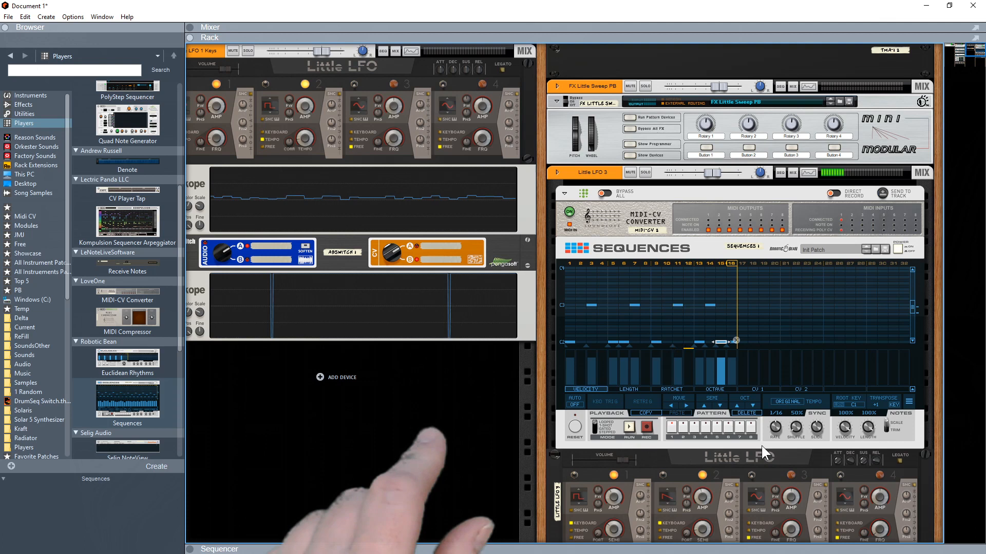
# Set the Sequences note length to 70% and shape the bass with Little LFO 3's decay and the F-16's filter frequency.
pyautogui.moveTo(871, 431); pyautogui.dragTo(850, 473)
pyautogui.click(849, 460)
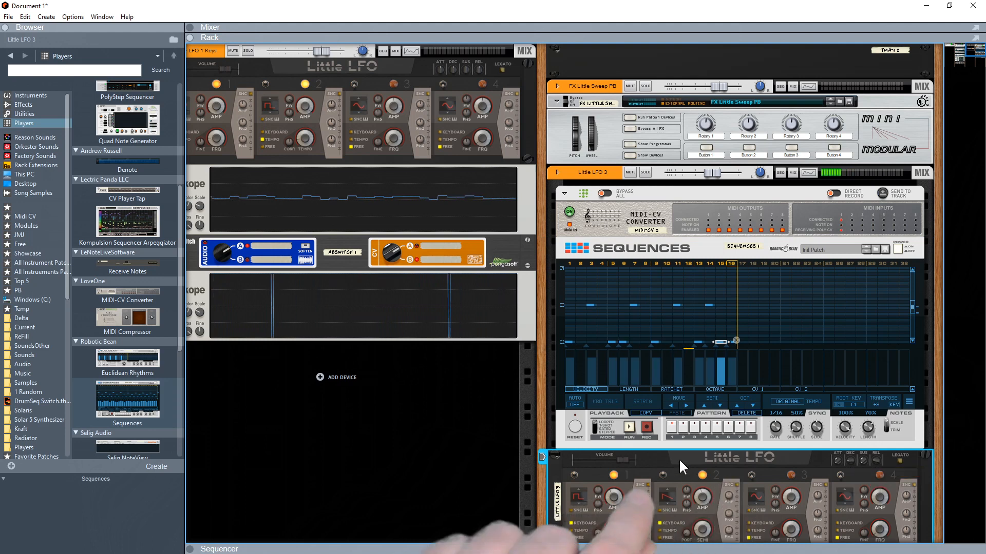
pyautogui.scroll(-6, 679, 458)
pyautogui.moveTo(801, 429); pyautogui.dragTo(799, 438)
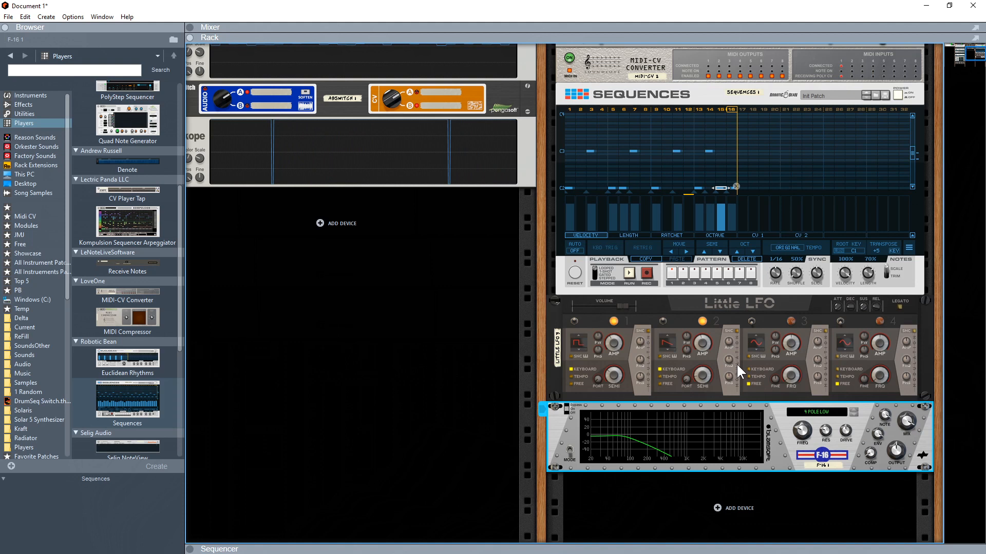
# Choose a waveform for Little LFO 3's LFO 3, switch on its LFOs 3 and 4, and set both frequency sources to Tempo.
pyautogui.click(755, 336)
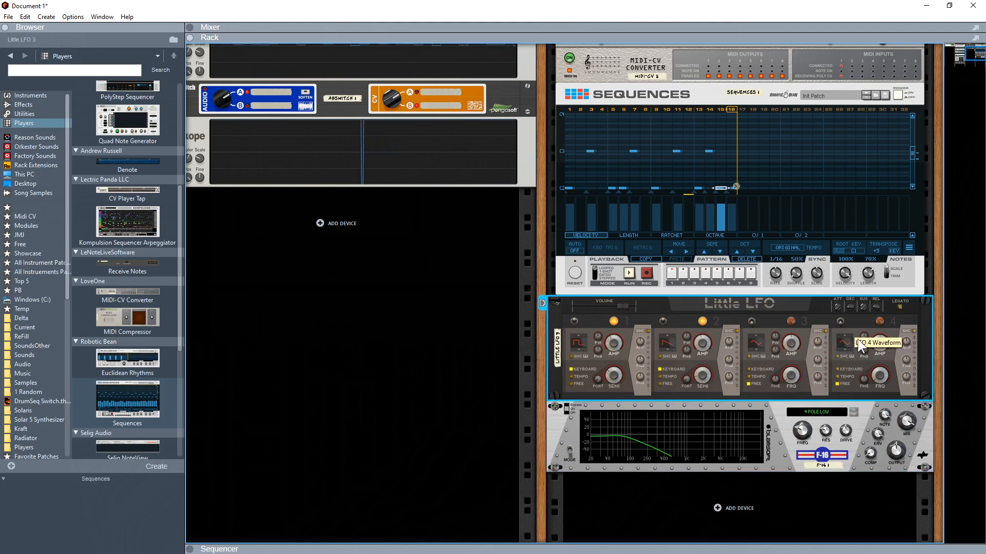
pyautogui.click(840, 321)
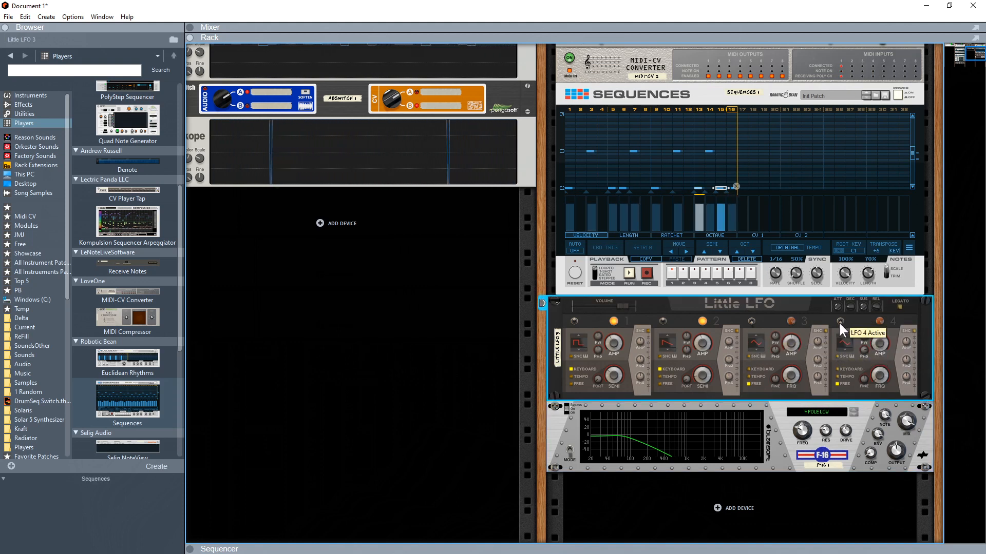
pyautogui.click(750, 320)
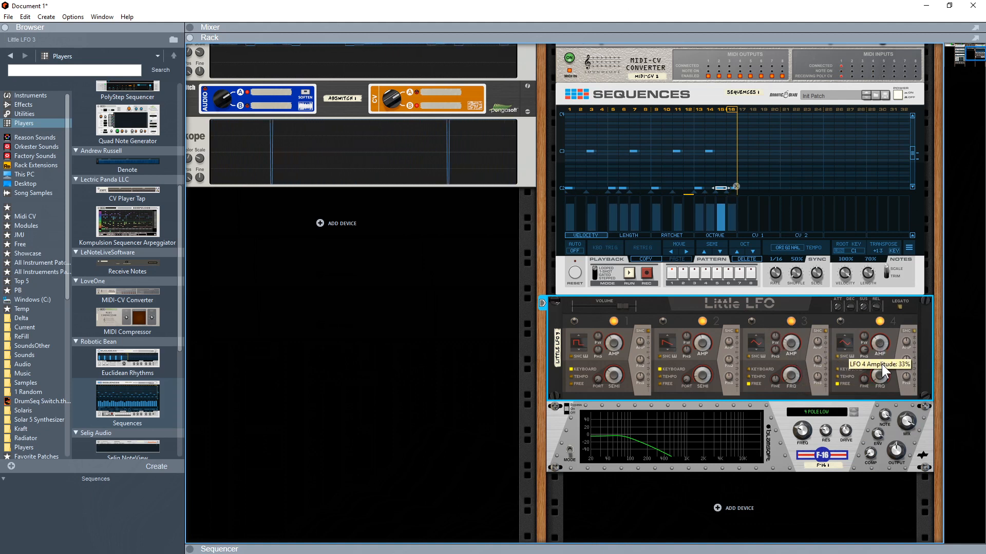
pyautogui.click(759, 376)
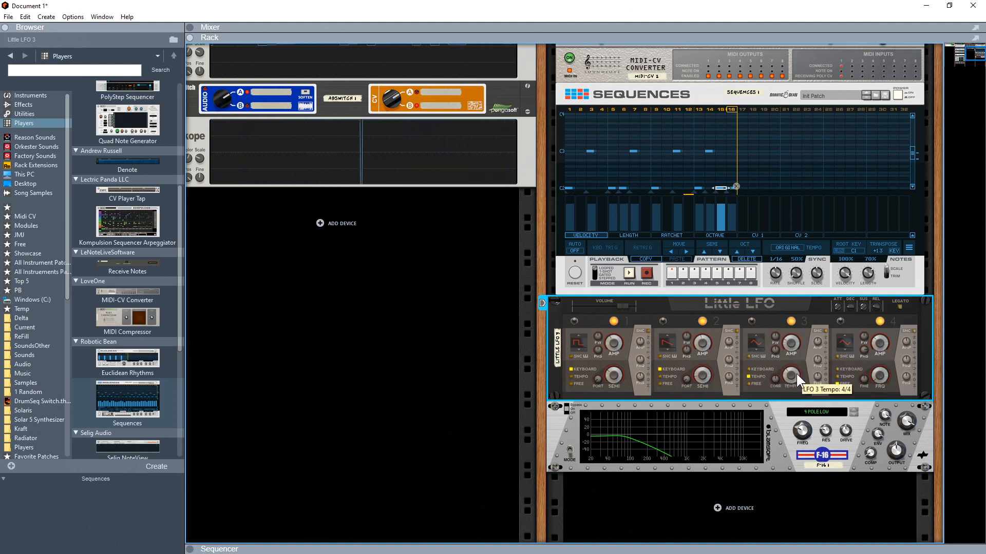
pyautogui.click(850, 377)
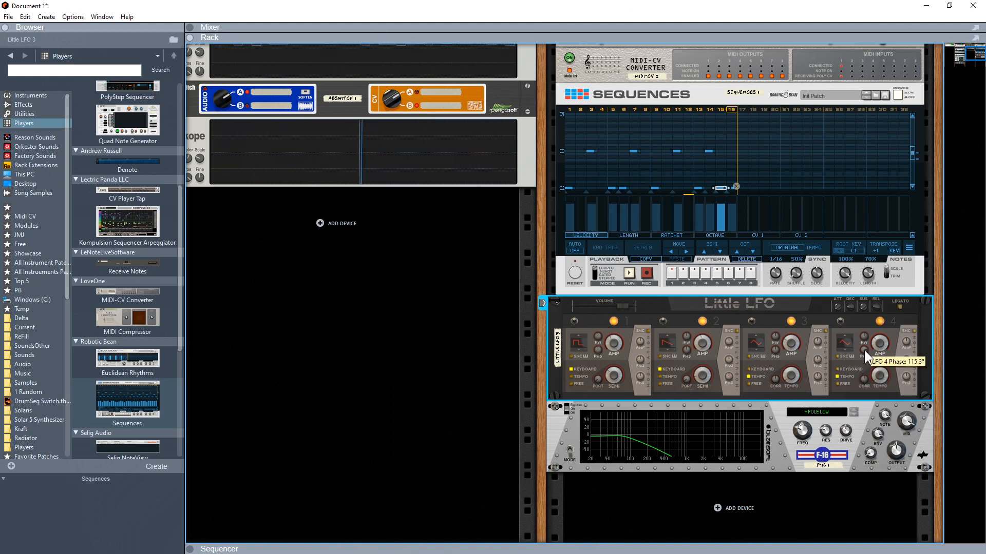
# Adjust the phase of Little LFO 3's LFO 4 and the resonance of the F-16 filter.
pyautogui.moveTo(864, 350); pyautogui.dragTo(863, 355)
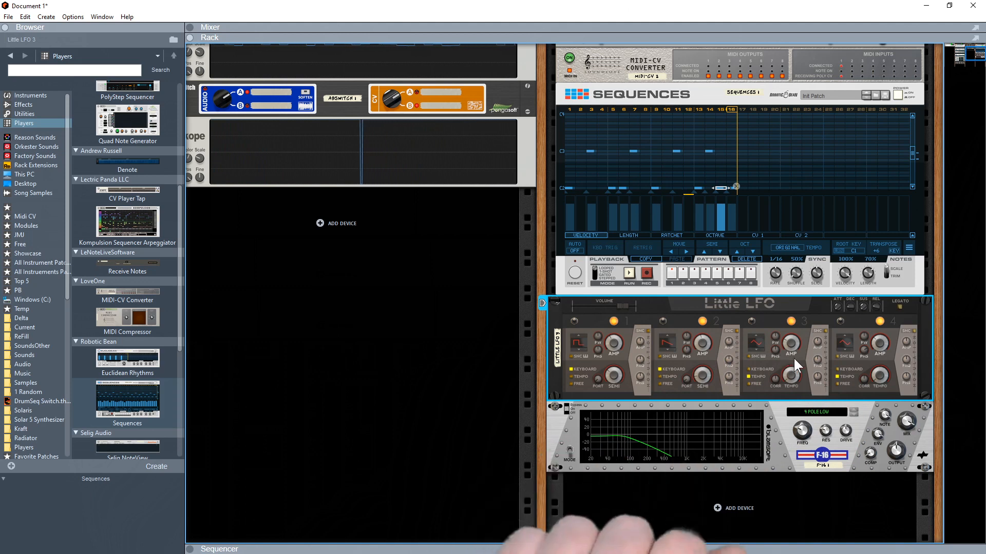
pyautogui.click(825, 430)
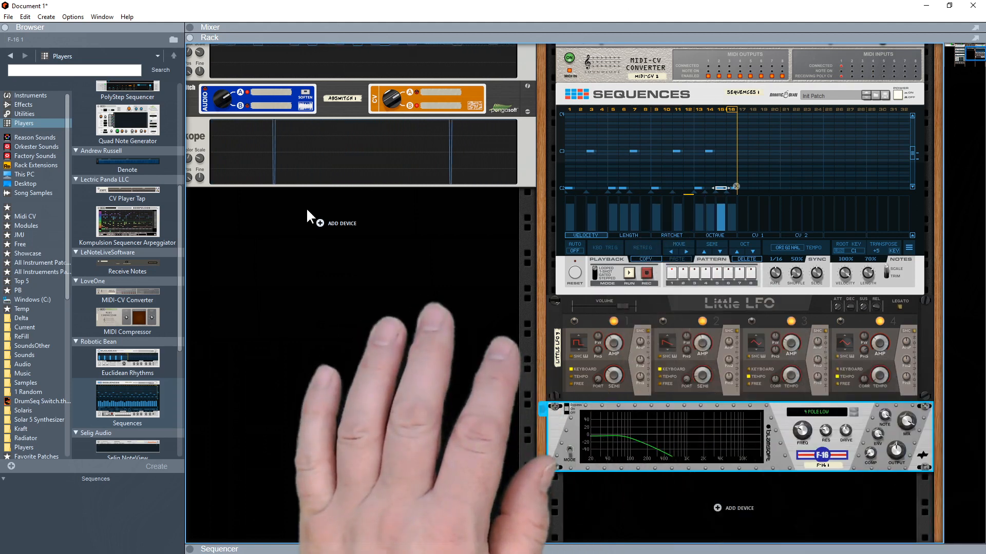
# Switch off LFO 2 on Little LFO 1 and stop the Sequences player.
pyautogui.scroll(3, 305, 170)
pyautogui.click(266, 84)
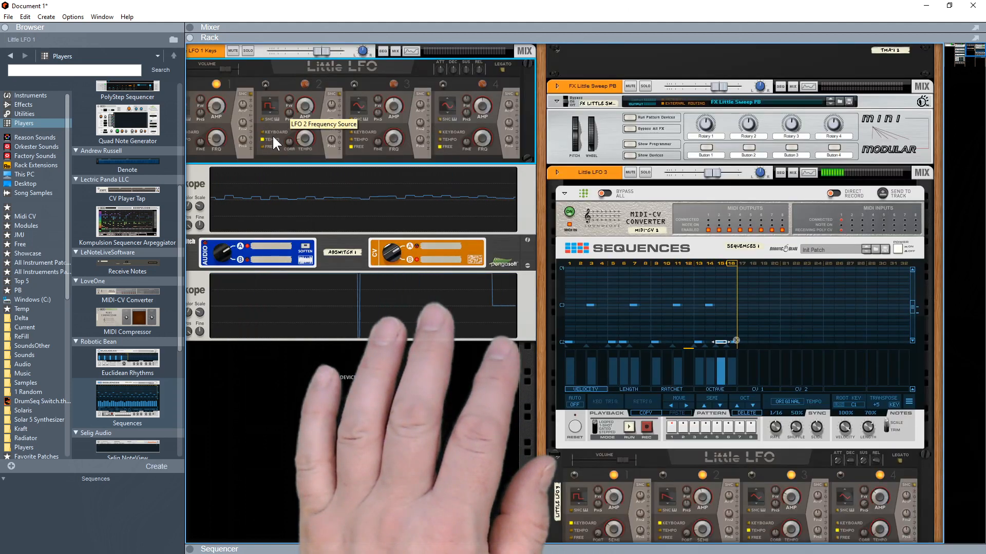
pyautogui.click(627, 430)
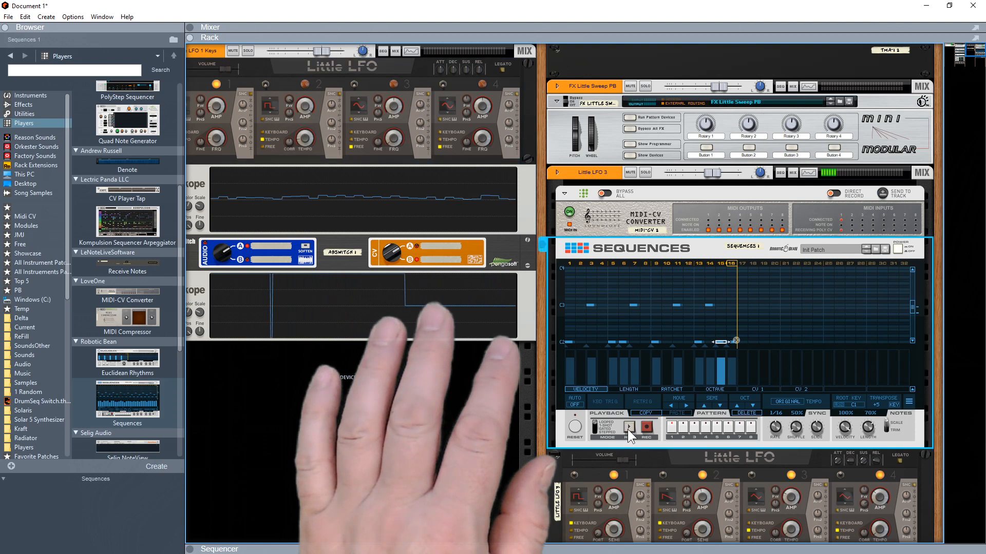